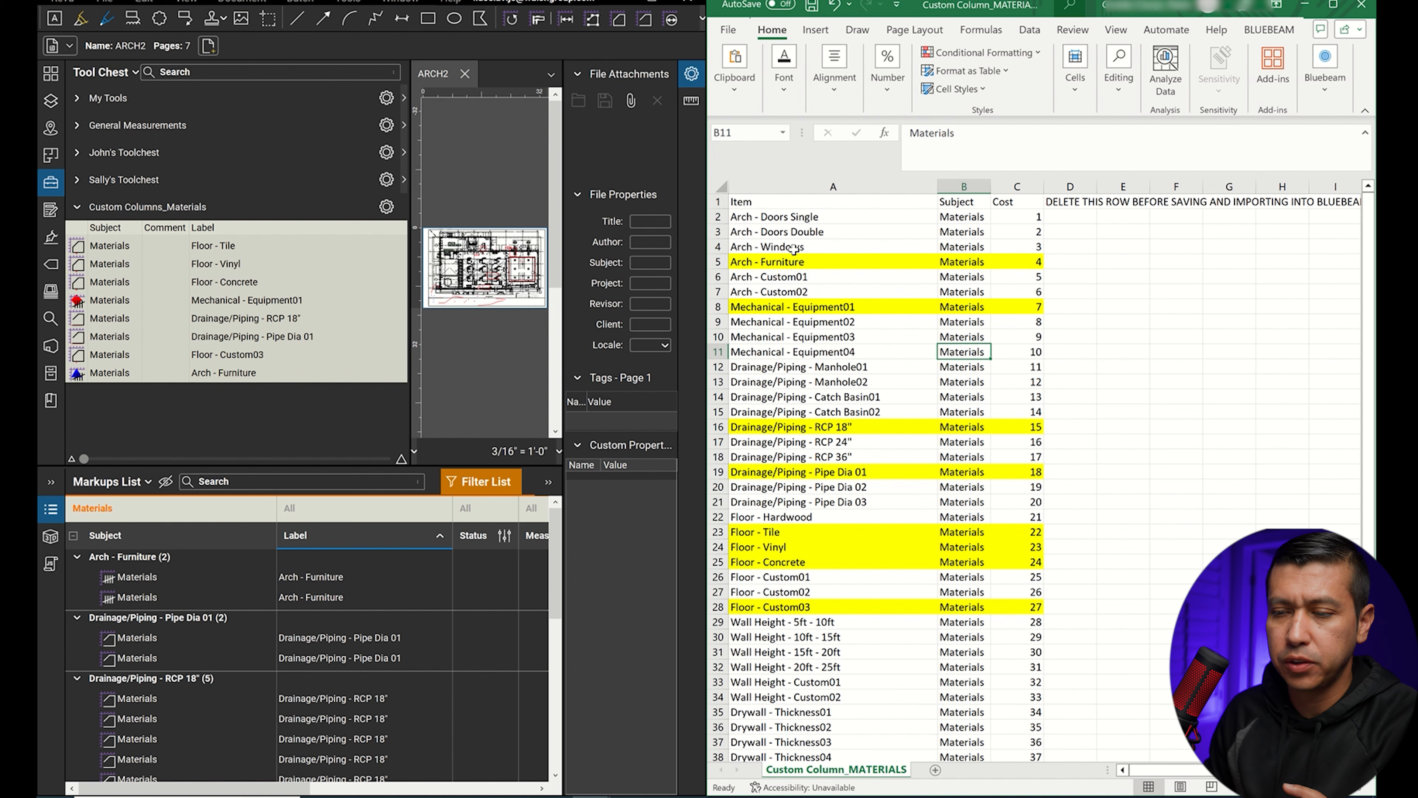
Examine the highlighted material items and their costs in the materials spreadsheet alongside the drawing.
{"action": "left_click", "coordinate": [780, 260]}
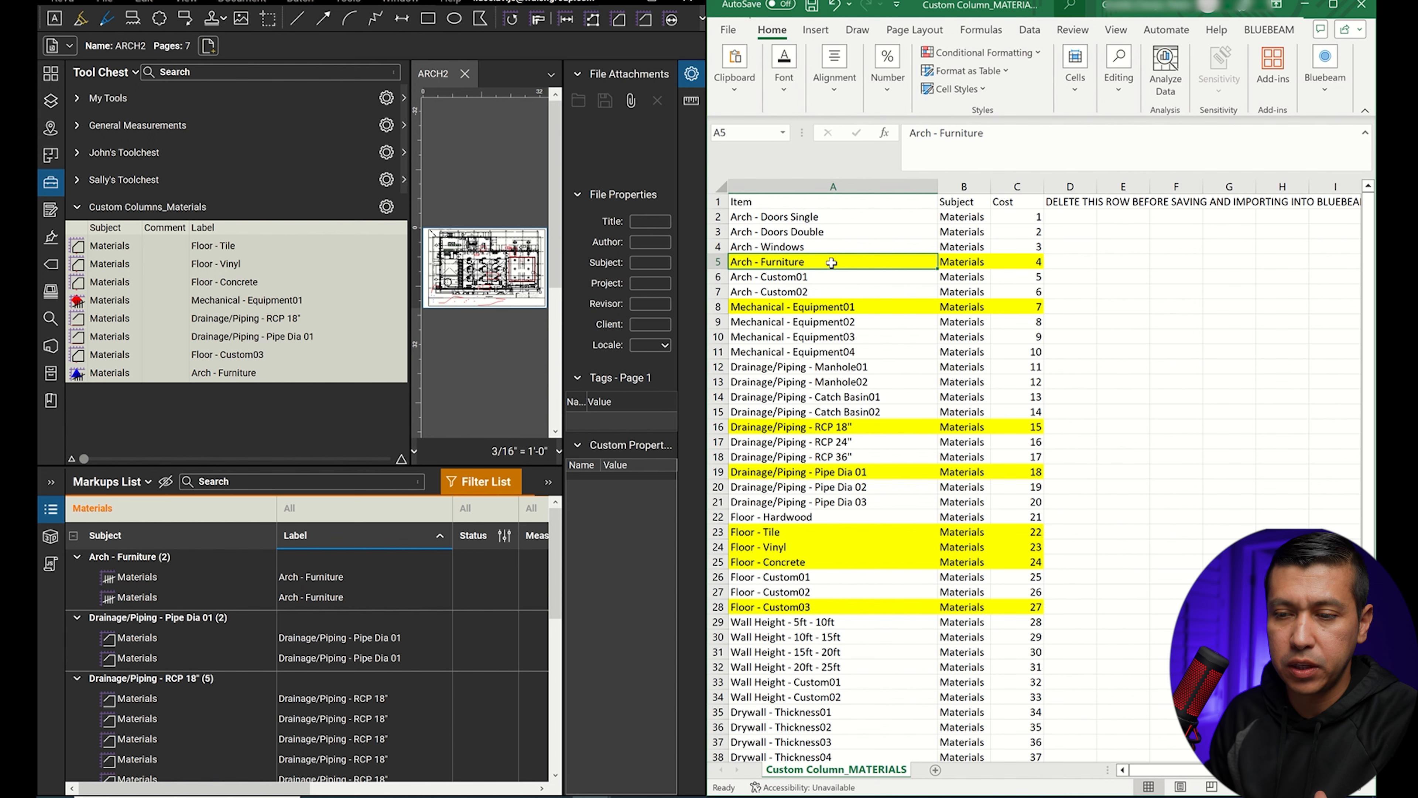
{"action": "left_click_drag", "start_coordinate": [563, 189], "coordinate": [673, 187]}
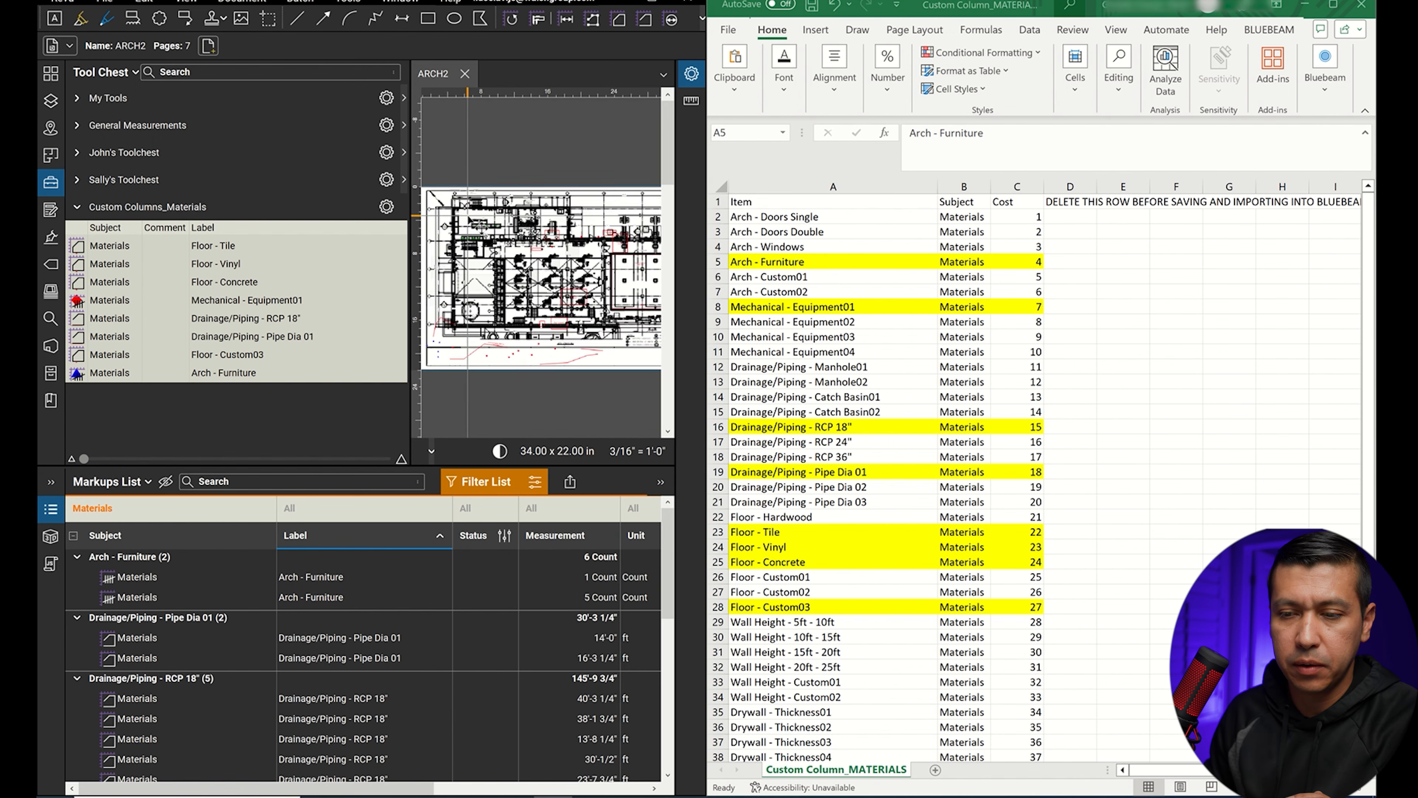
{"action": "scroll", "coordinate": [559, 300], "scroll_direction": "up", "scroll_amount": 2}
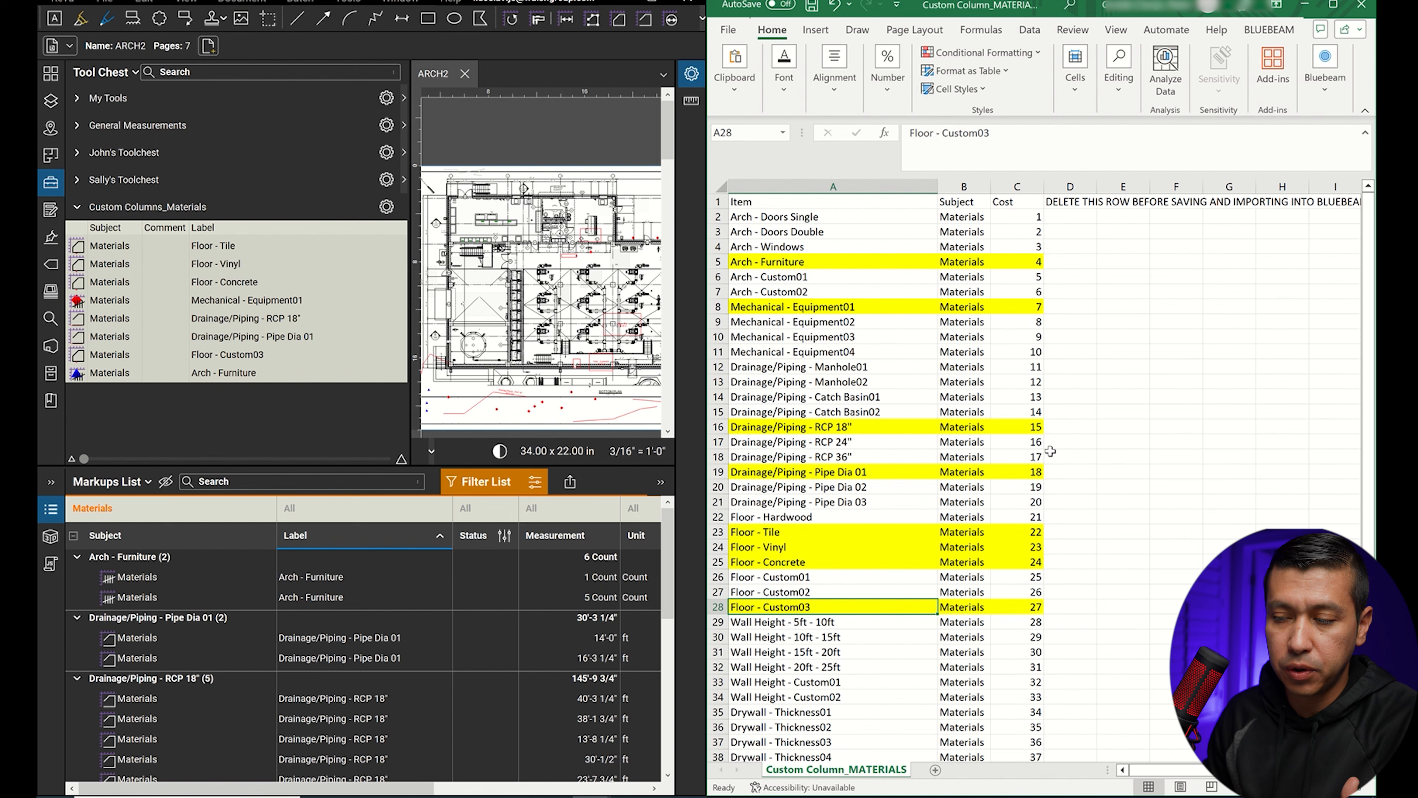
{"action": "left_click", "coordinate": [1026, 426]}
{"action": "left_click", "coordinate": [826, 426]}
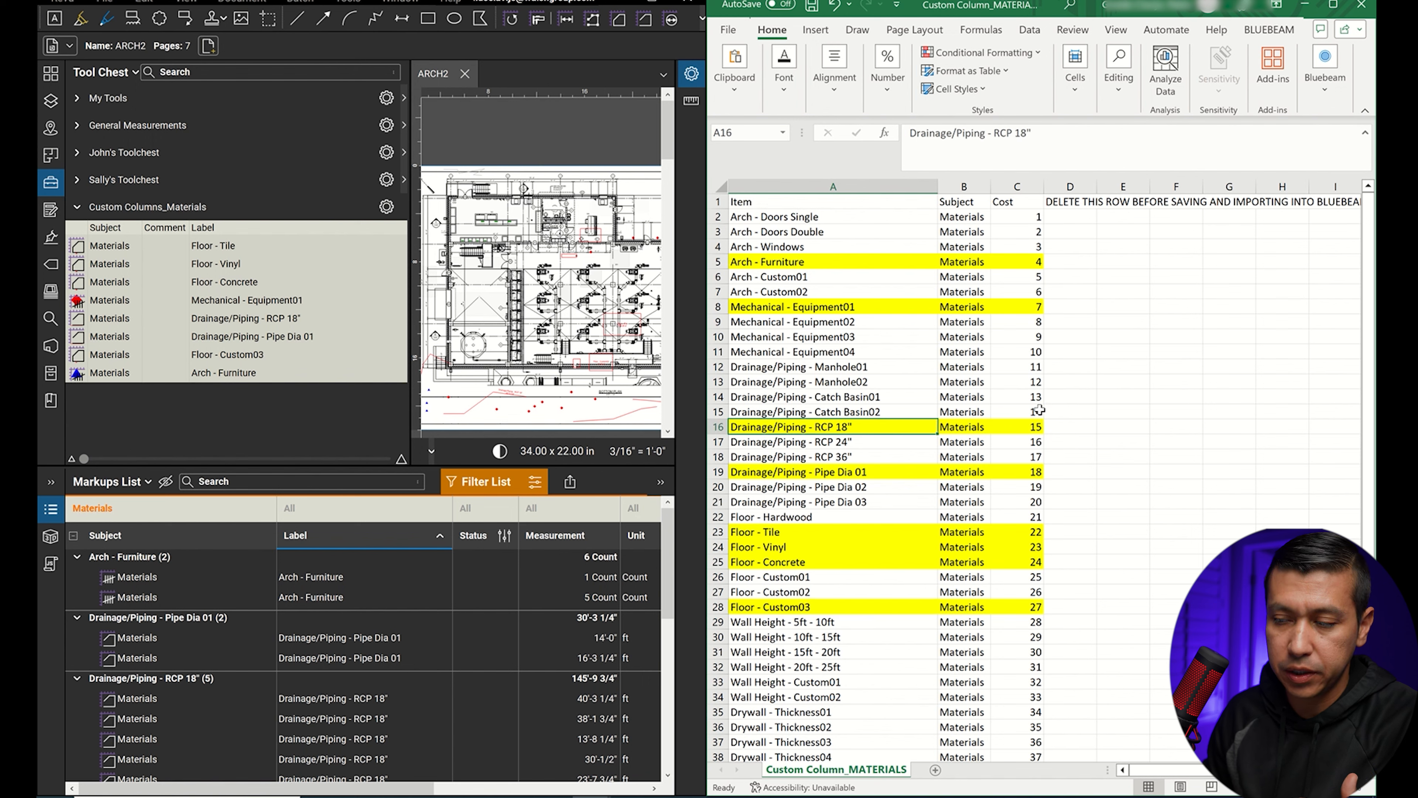
{"action": "left_click", "coordinate": [1032, 428]}
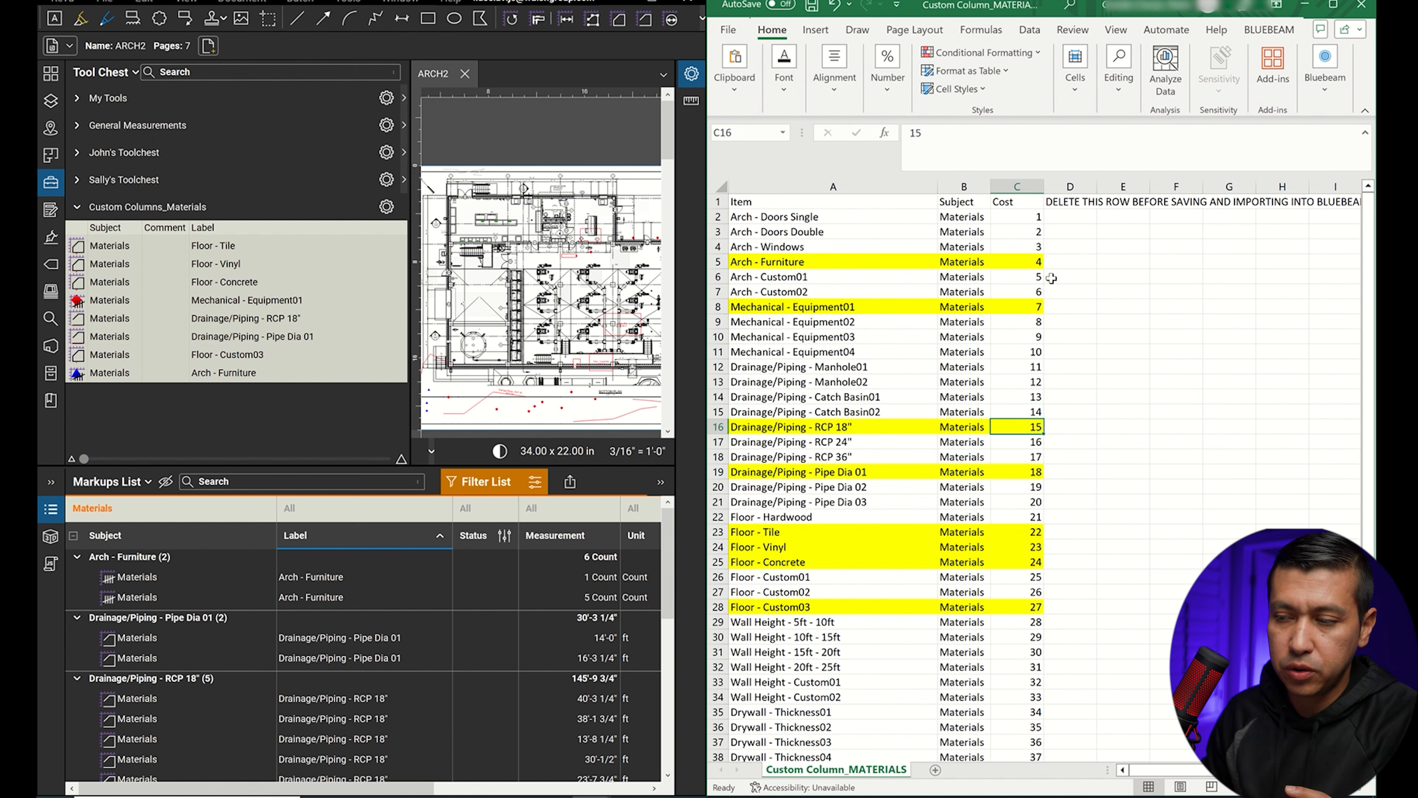
{"action": "left_click", "coordinate": [1033, 260]}
{"action": "left_click", "coordinate": [1039, 307]}
{"action": "left_click", "coordinate": [1042, 425]}
{"action": "left_click", "coordinate": [1037, 471]}
{"action": "left_click_drag", "start_coordinate": [1037, 531], "coordinate": [1037, 564]}
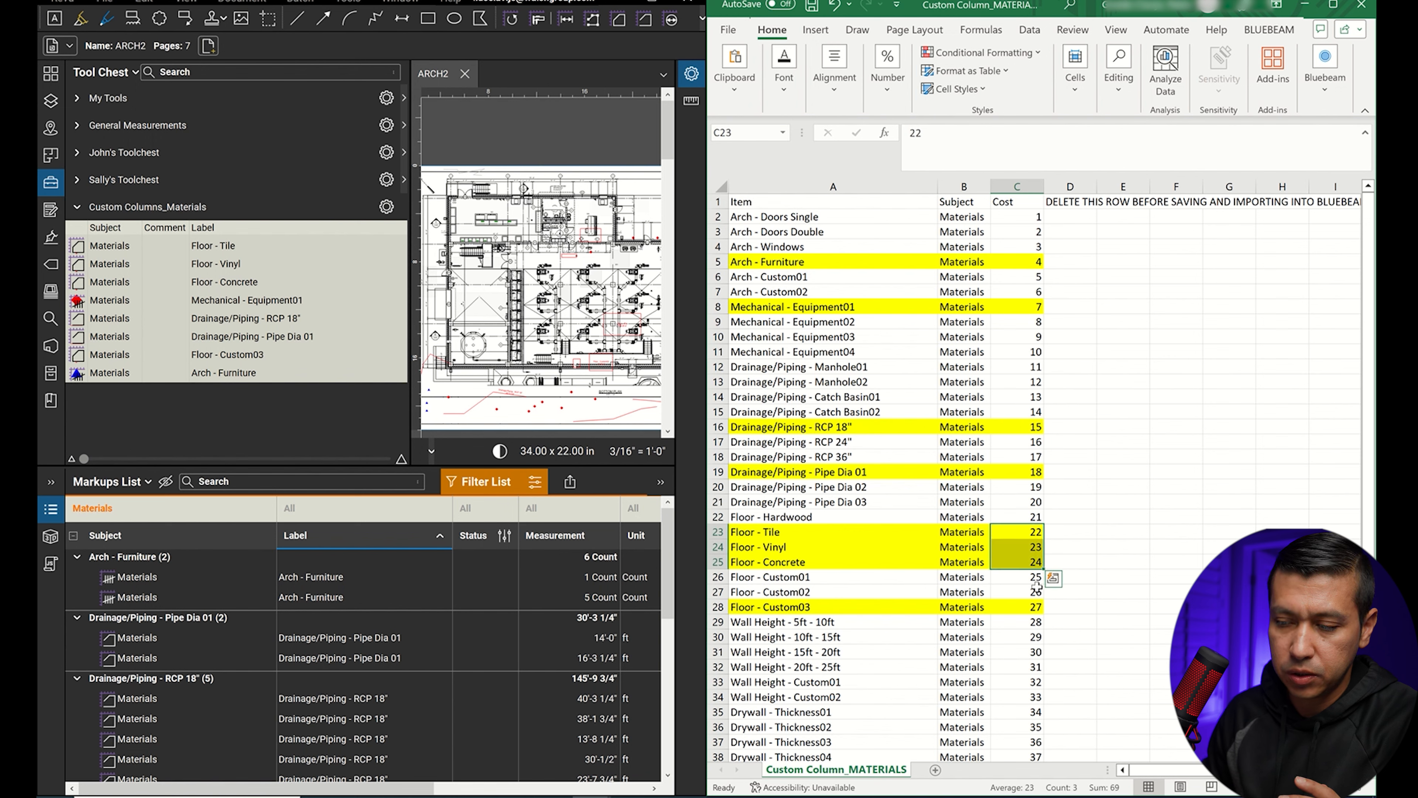
{"action": "left_click", "coordinate": [1039, 608]}
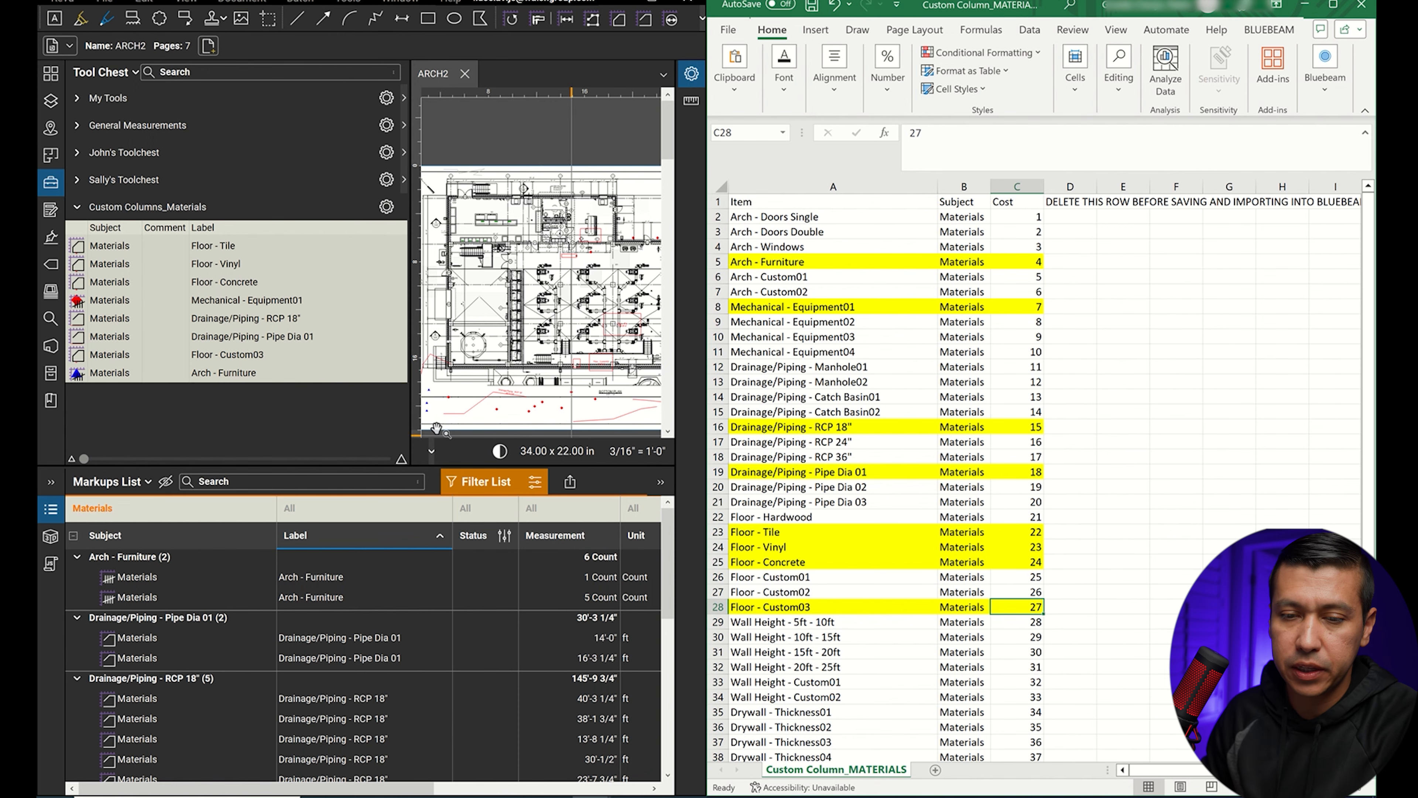
Switch to Bluebeam and inspect the Arch - Furniture and Drainage/Piping - RCP 18" markups with their measurements, materials and costs.
{"action": "left_click", "coordinate": [652, 7]}
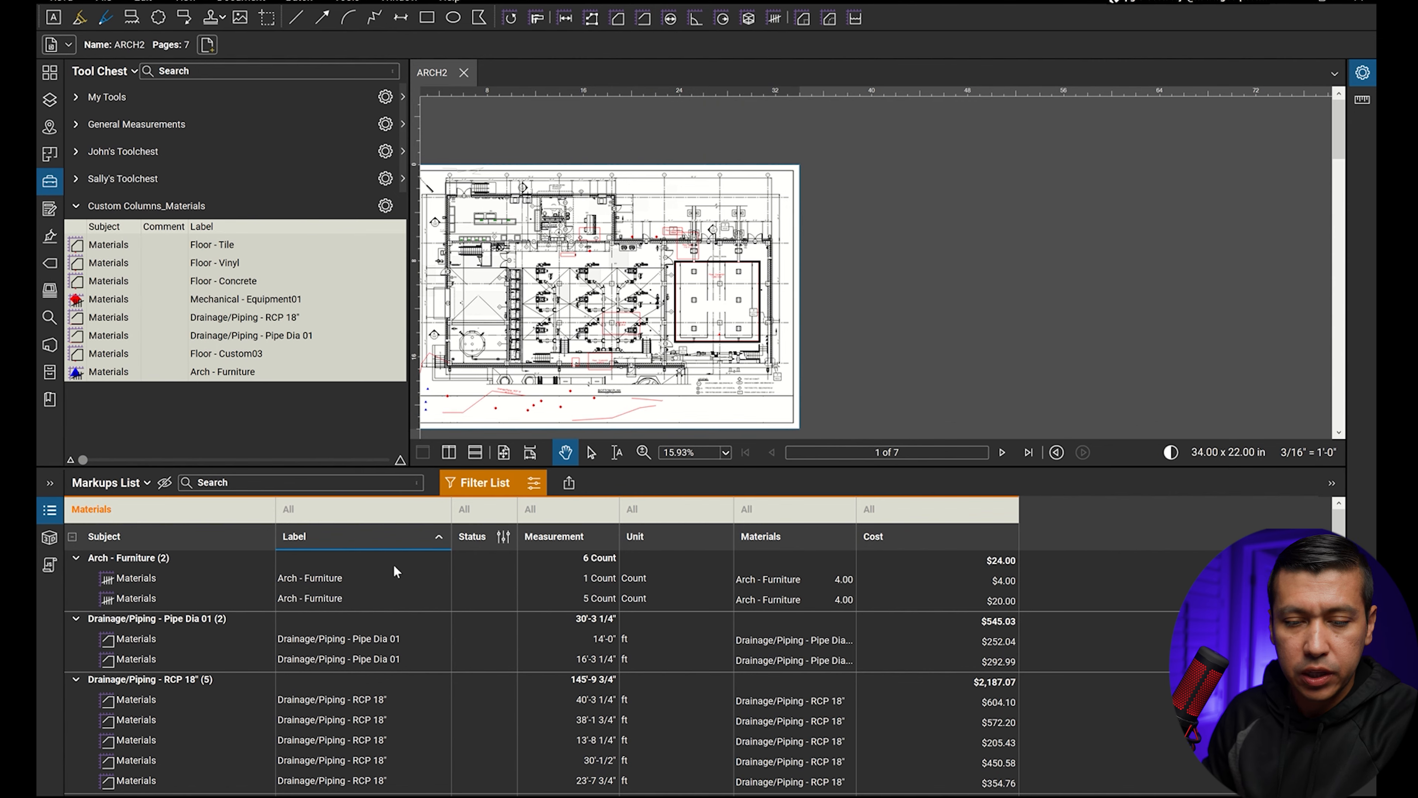
{"action": "left_click", "coordinate": [504, 453]}
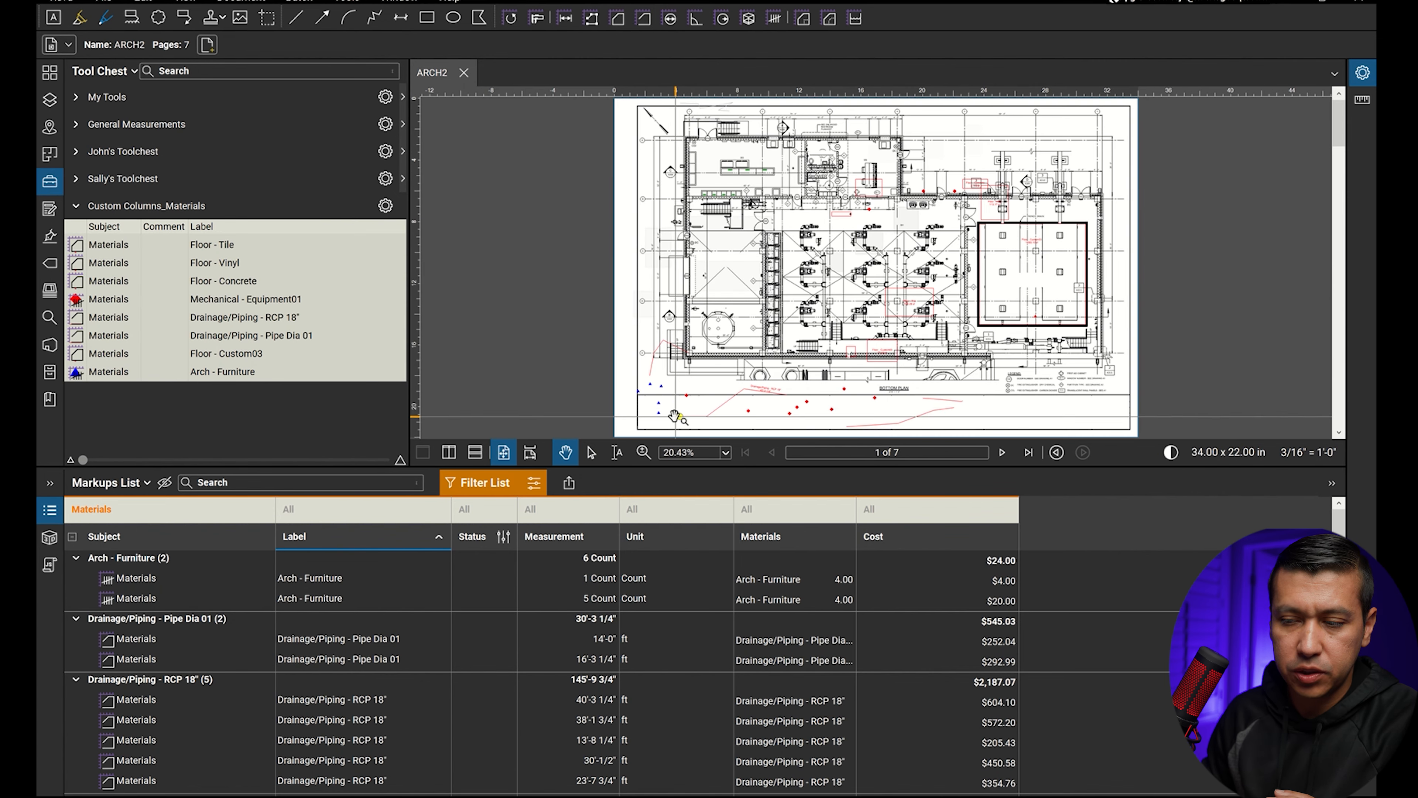
{"action": "scroll", "coordinate": [659, 391], "scroll_direction": "up", "scroll_amount": 5}
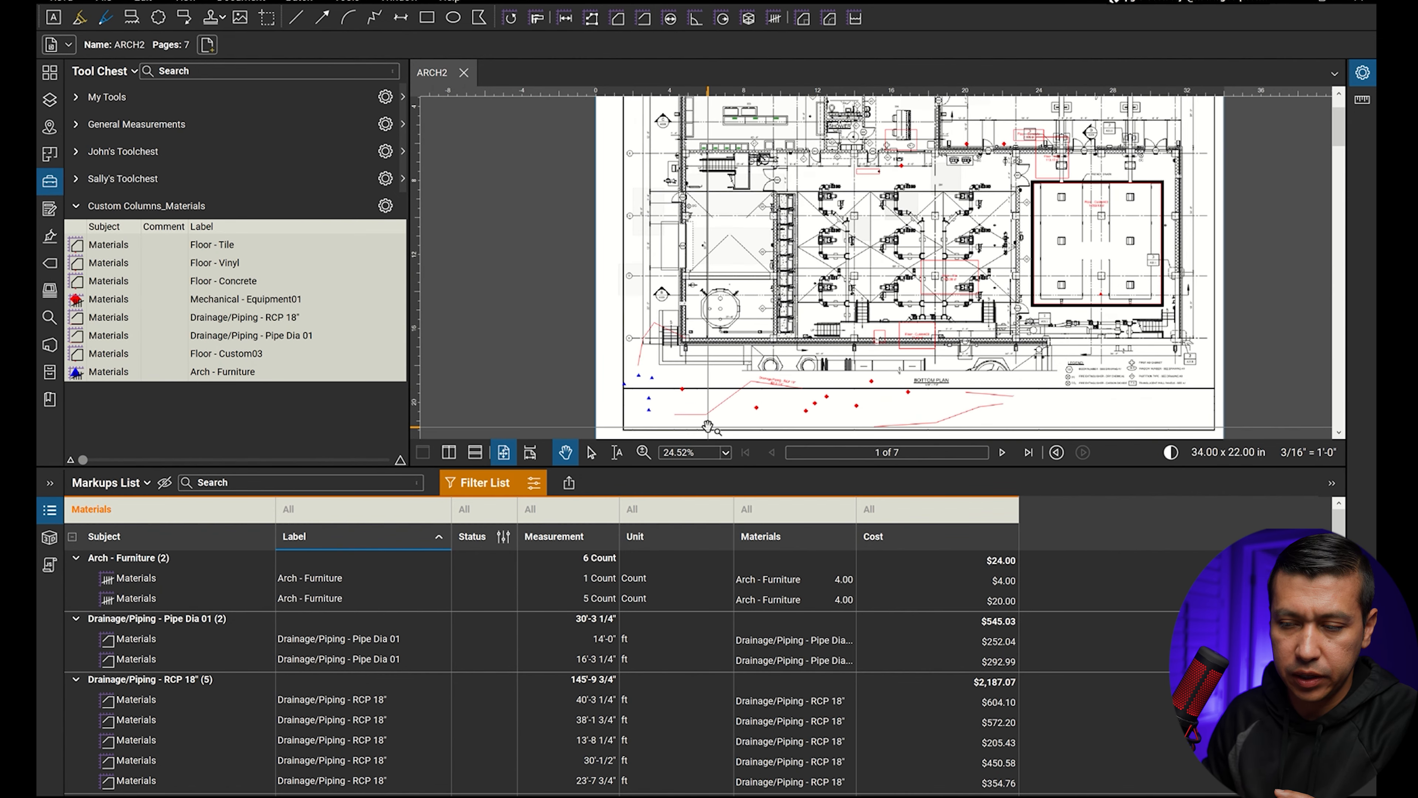
{"action": "left_click", "coordinate": [591, 326]}
{"action": "scroll", "coordinate": [581, 343], "scroll_direction": "down", "scroll_amount": 2}
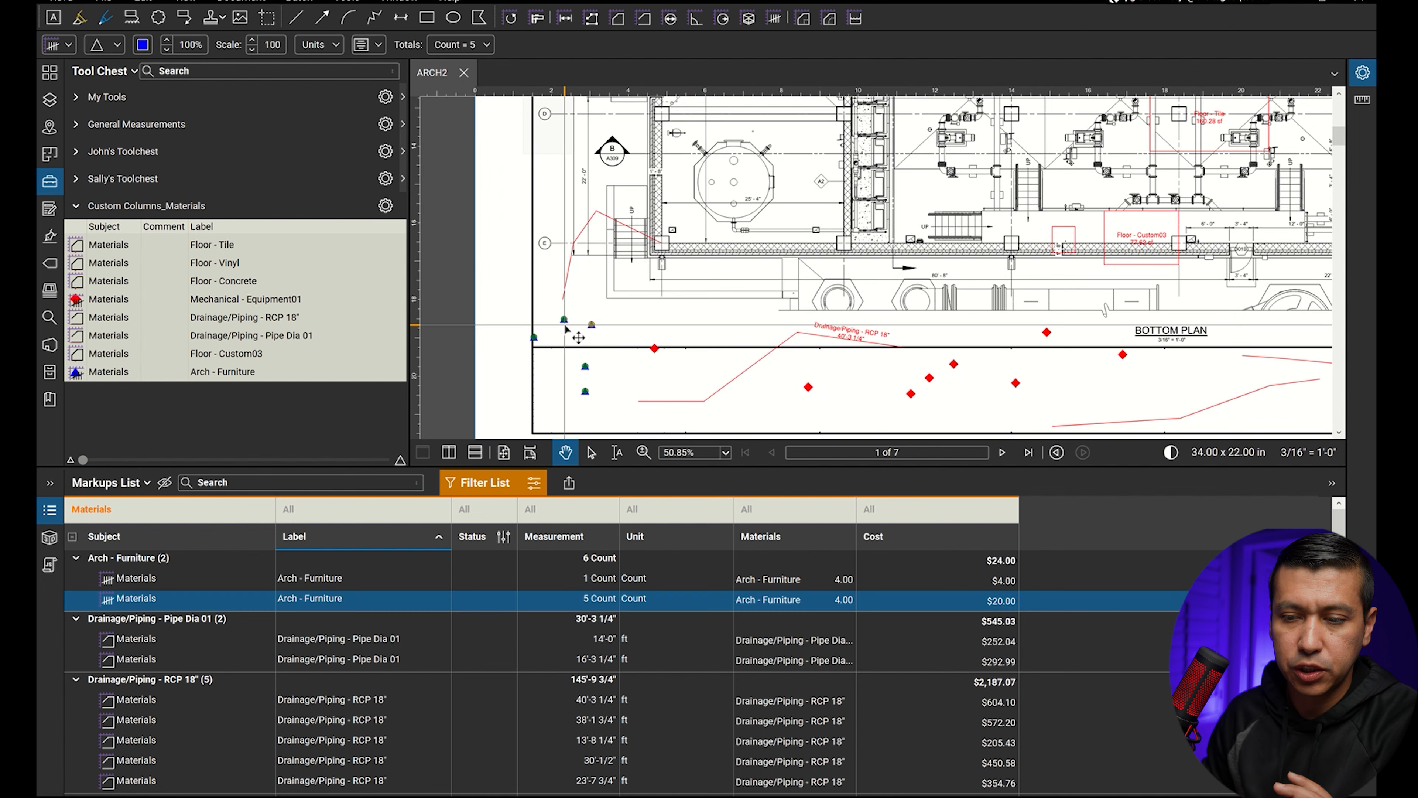
{"action": "scroll", "coordinate": [571, 348], "scroll_direction": "down", "scroll_amount": 3}
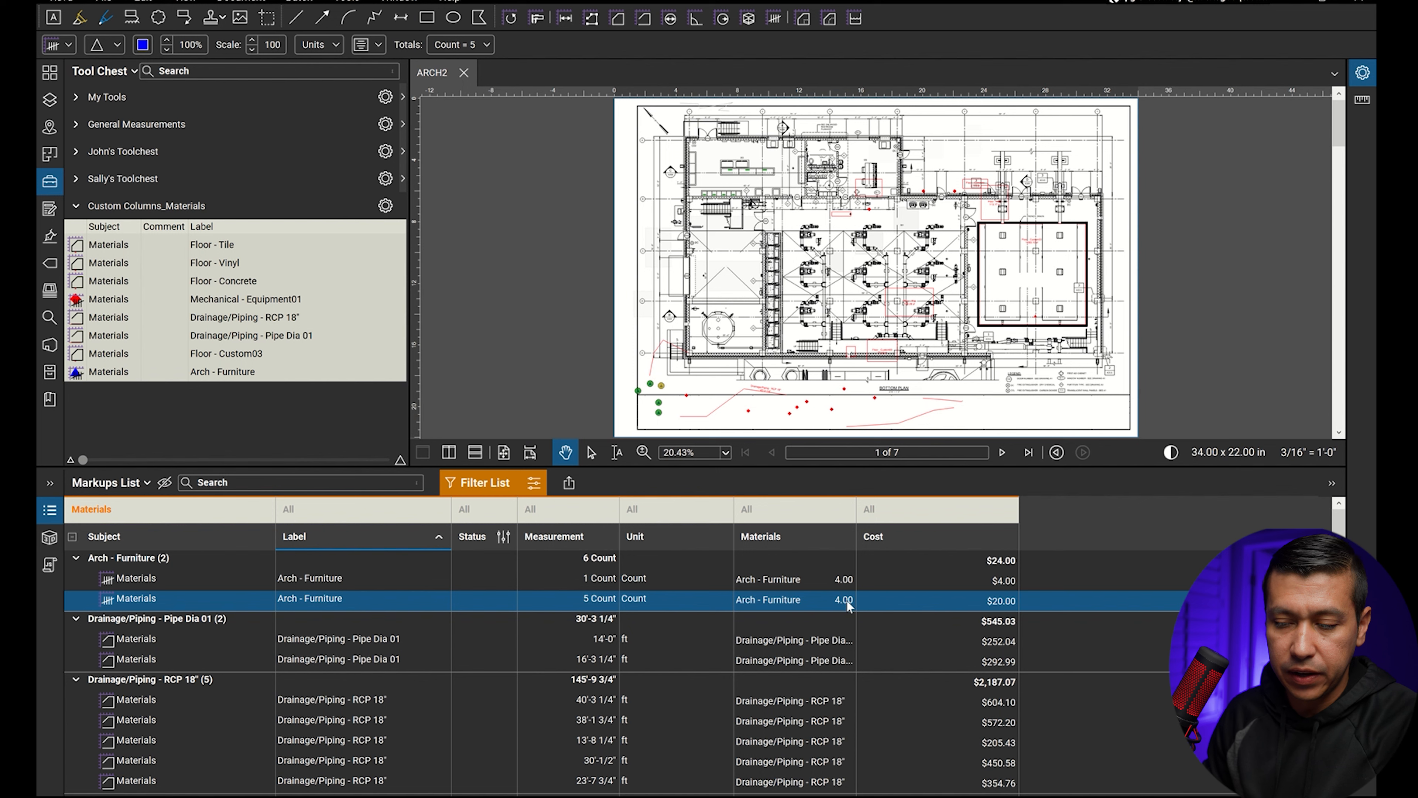
{"action": "left_click", "coordinate": [155, 702]}
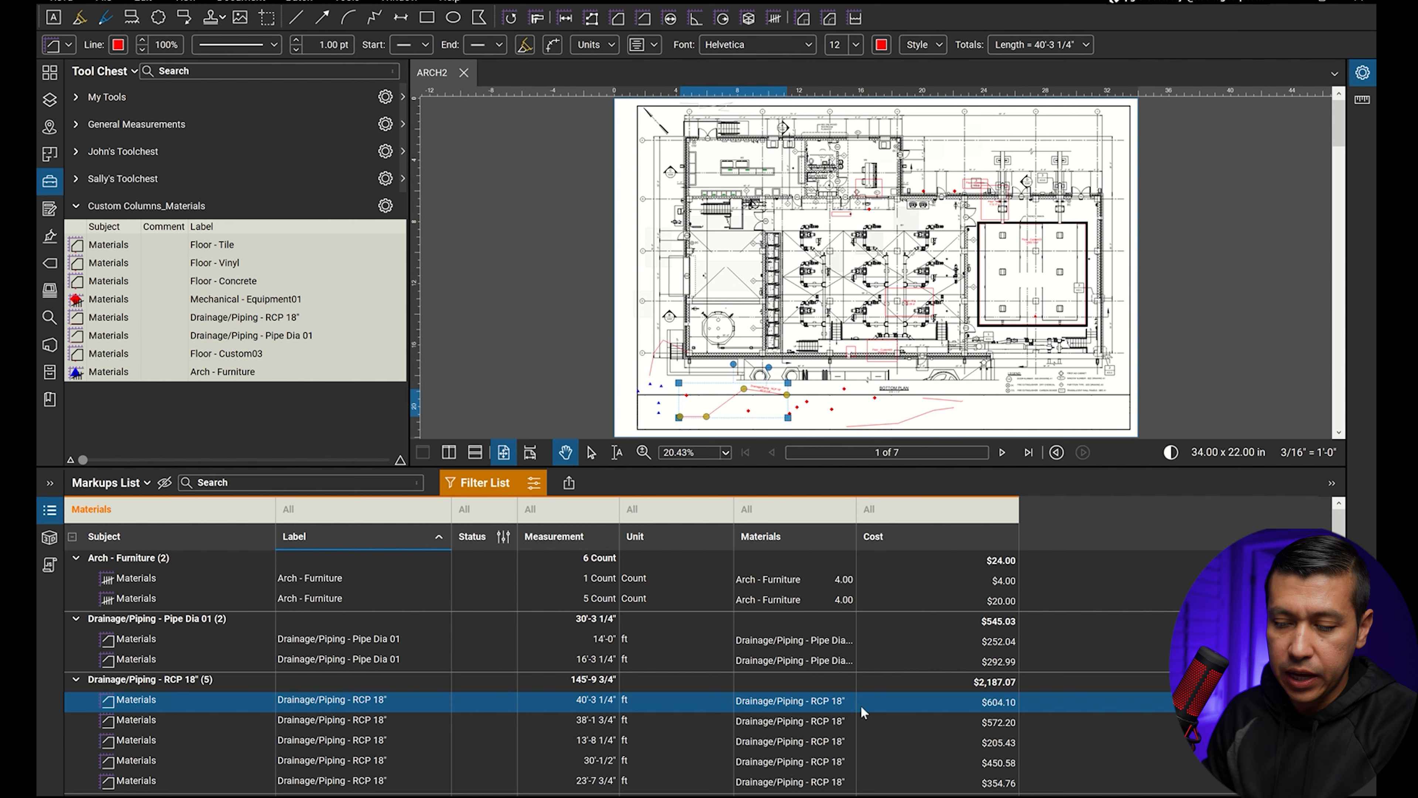
{"action": "left_click_drag", "start_coordinate": [856, 522], "coordinate": [972, 562]}
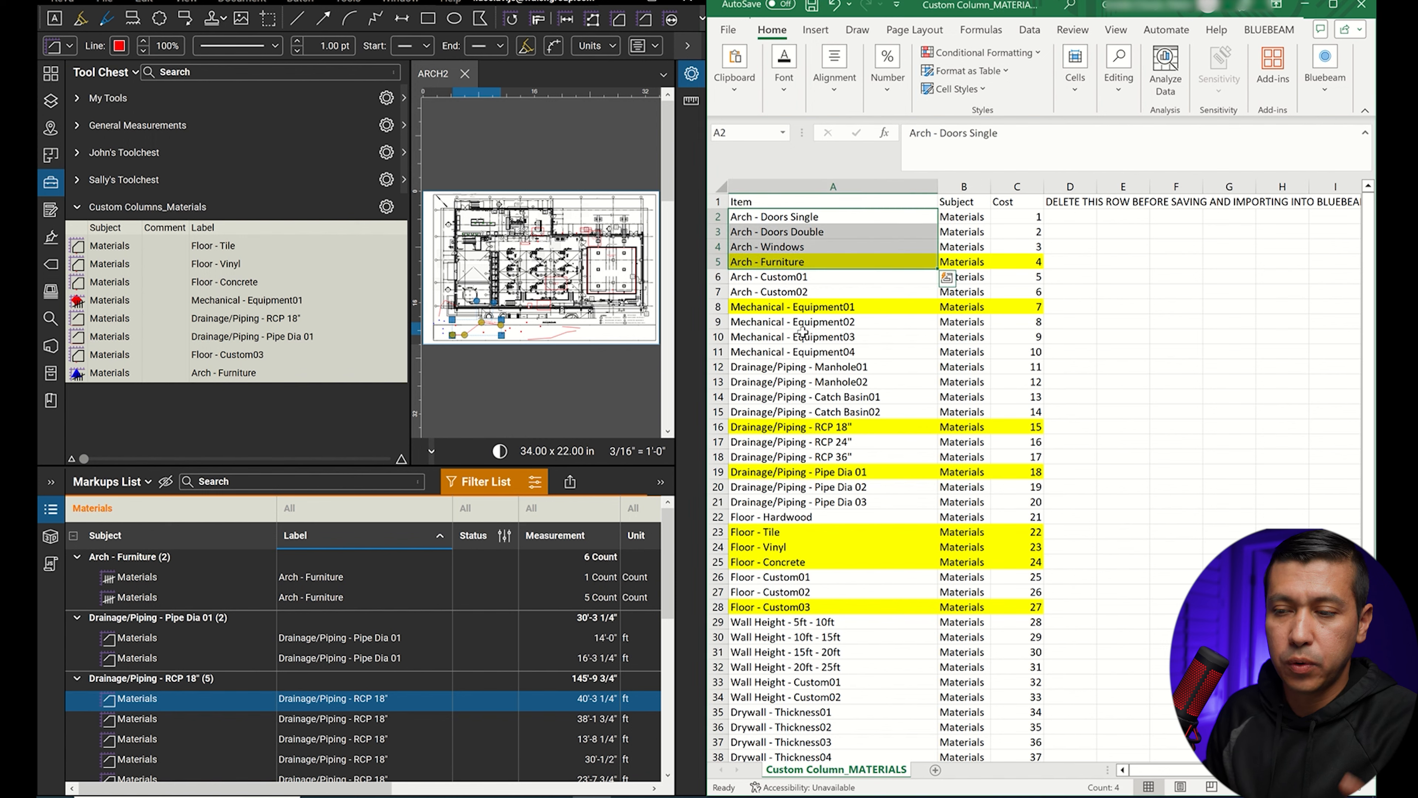
Delete the header row with Item, Subject and Cost from the materials spreadsheet in Excel.
{"action": "left_click", "coordinate": [802, 202]}
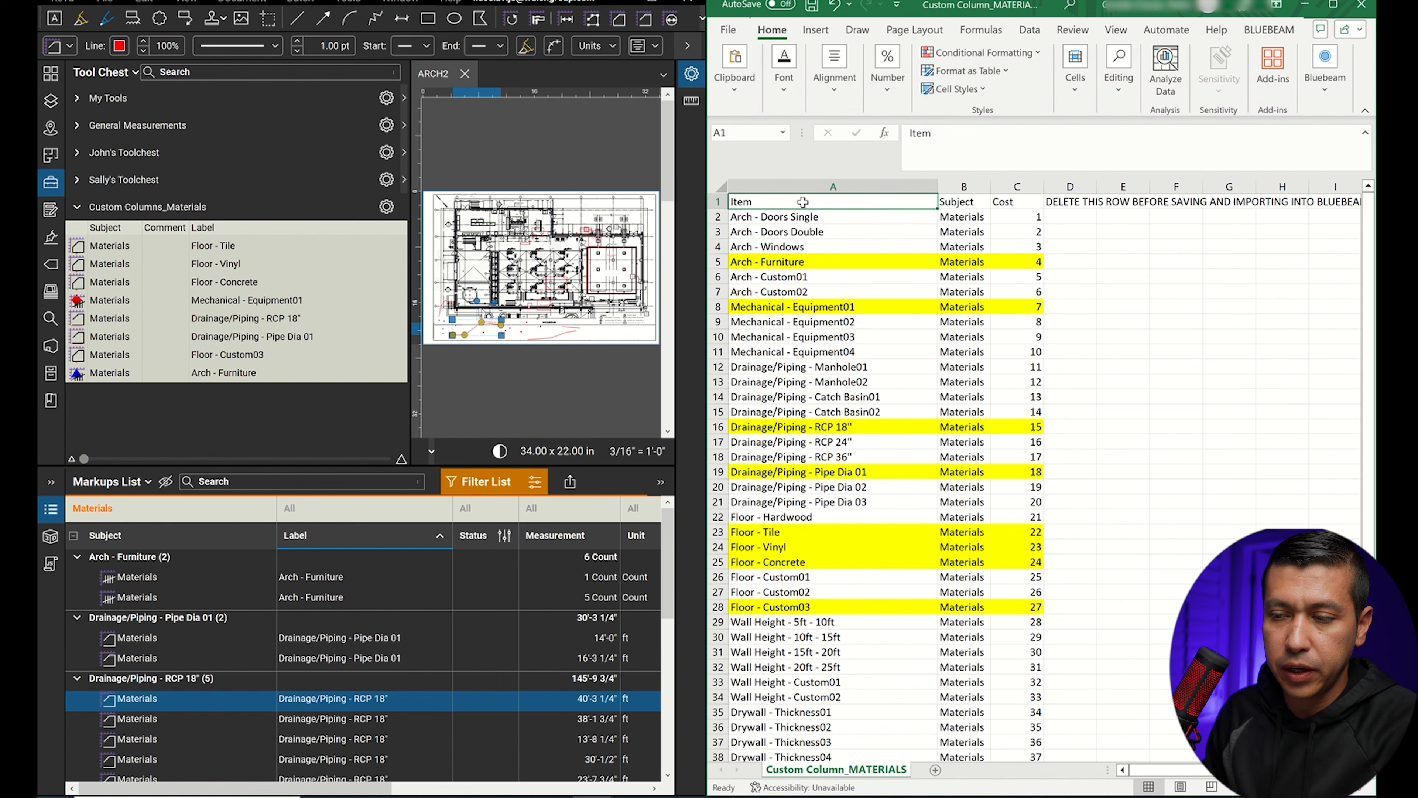
{"action": "left_click_drag", "start_coordinate": [798, 217], "coordinate": [811, 475]}
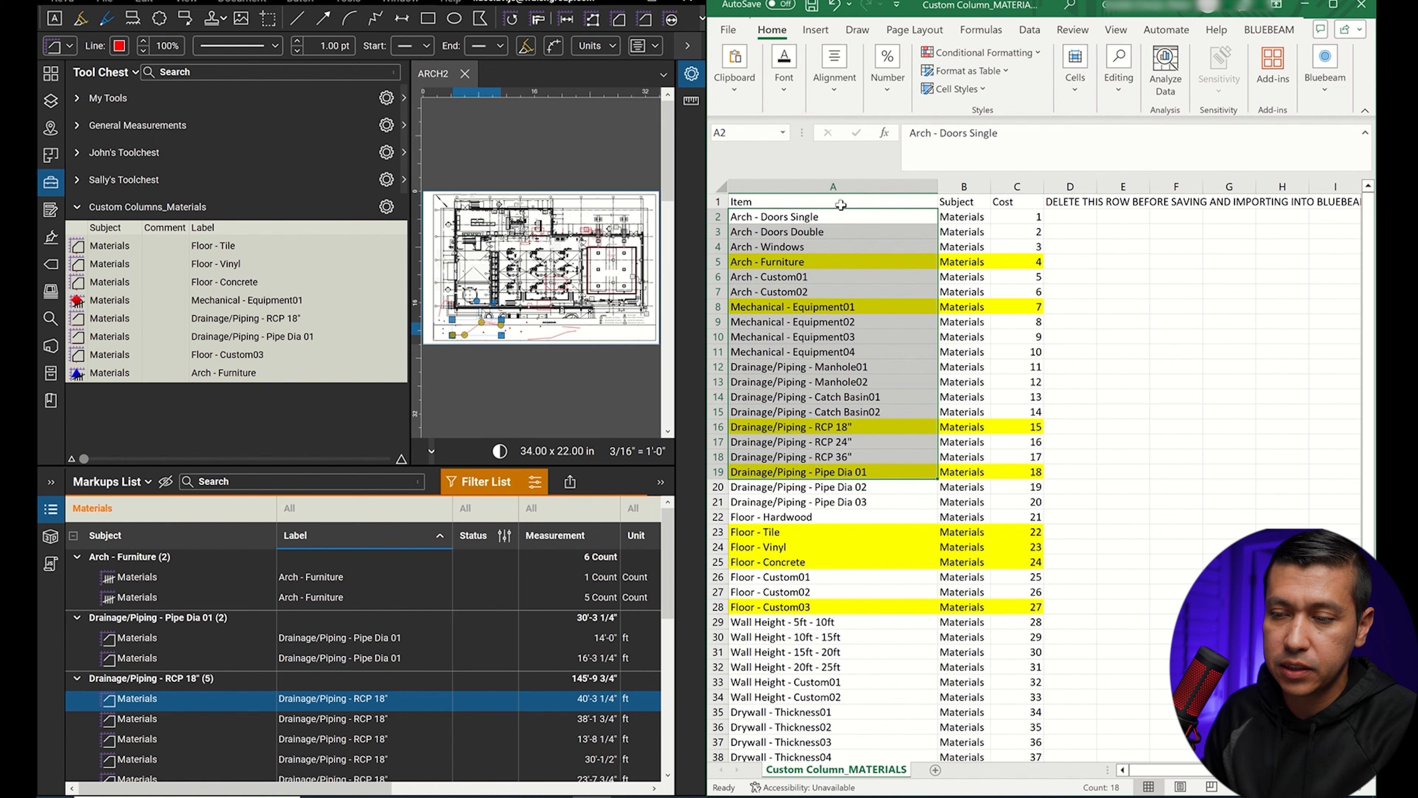
{"action": "left_click", "coordinate": [808, 202]}
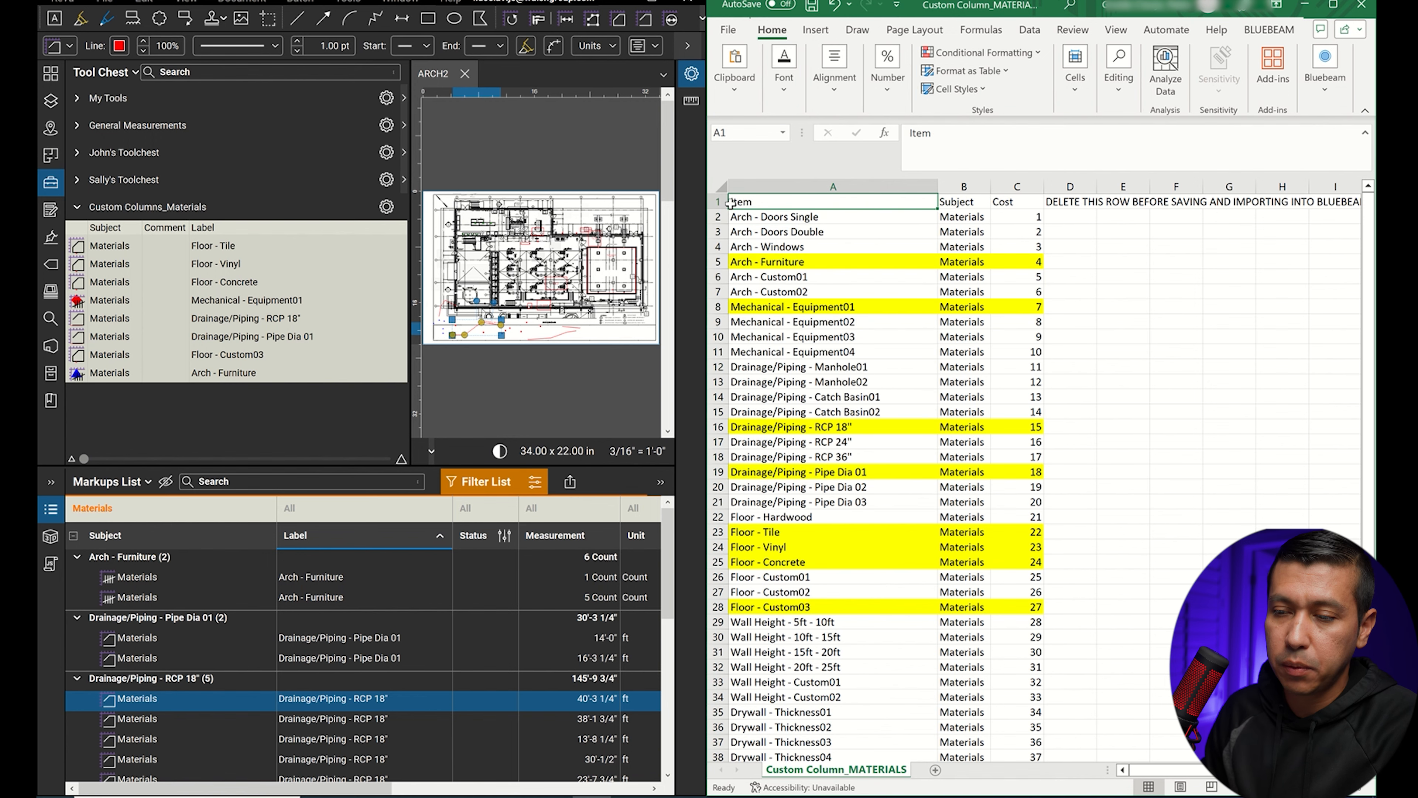
{"action": "right_click", "coordinate": [712, 201]}
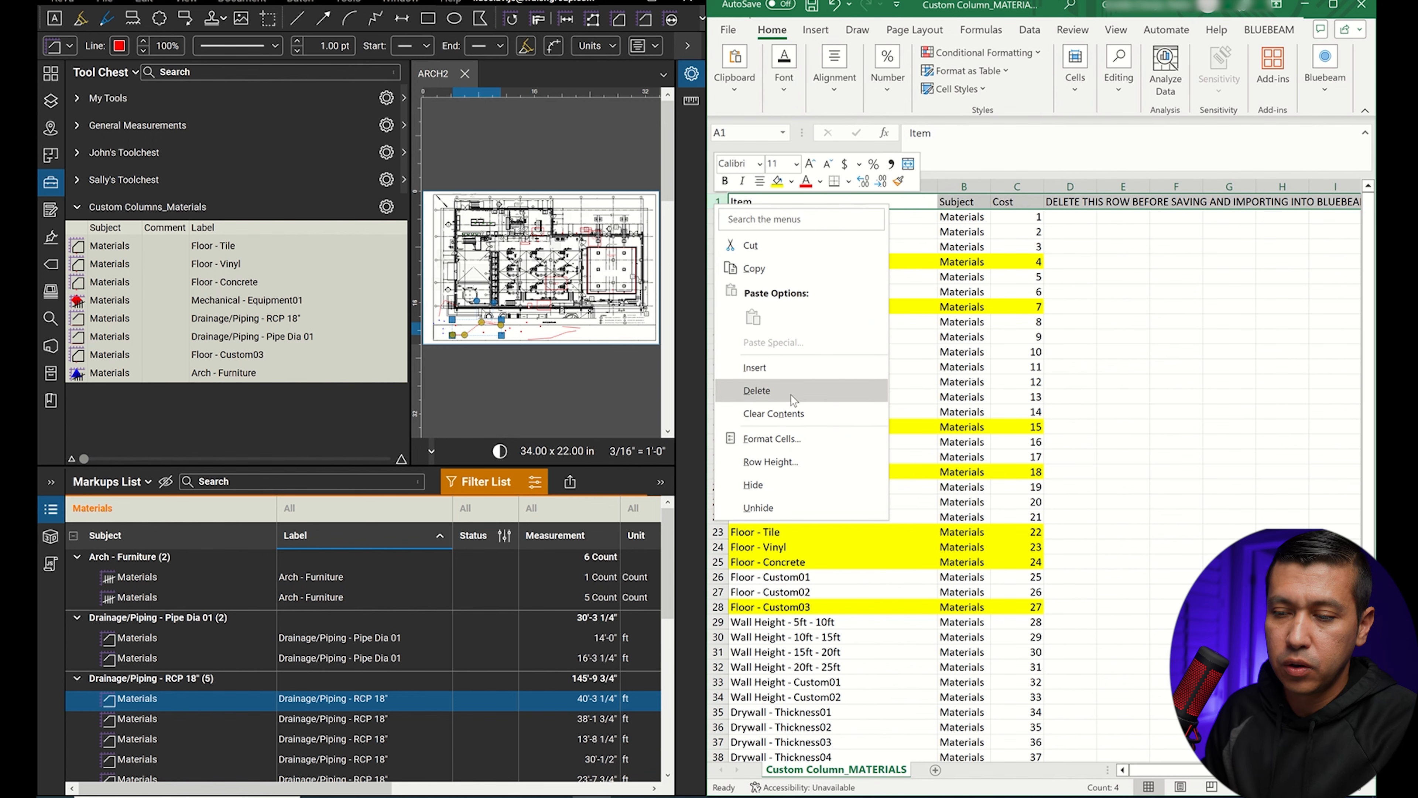
{"action": "left_click", "coordinate": [756, 390]}
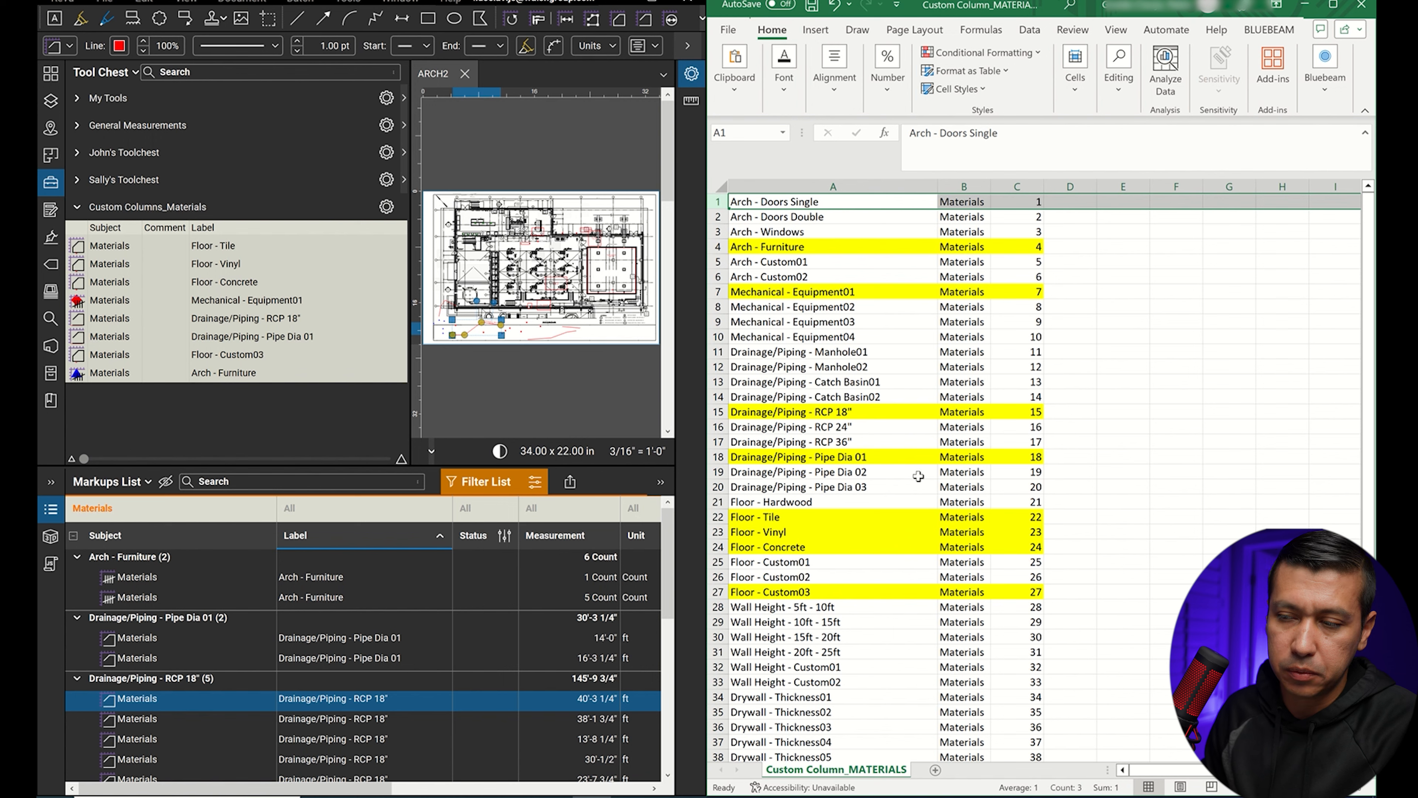
Review the item, subject and cost columns of the materials spreadsheet.
{"action": "left_click", "coordinate": [969, 202]}
{"action": "left_click_drag", "start_coordinate": [969, 202], "coordinate": [965, 546]}
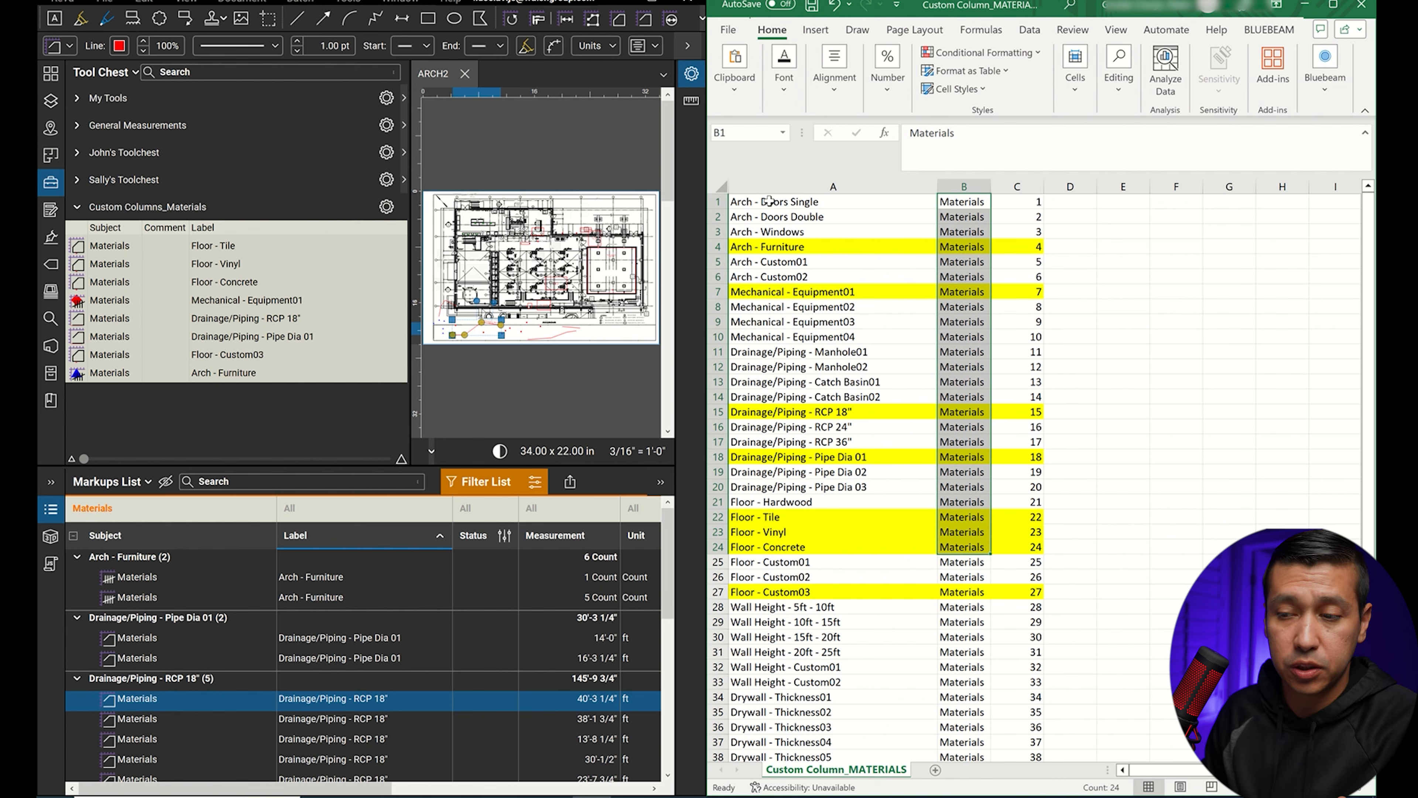
{"action": "left_click_drag", "start_coordinate": [769, 201], "coordinate": [811, 472]}
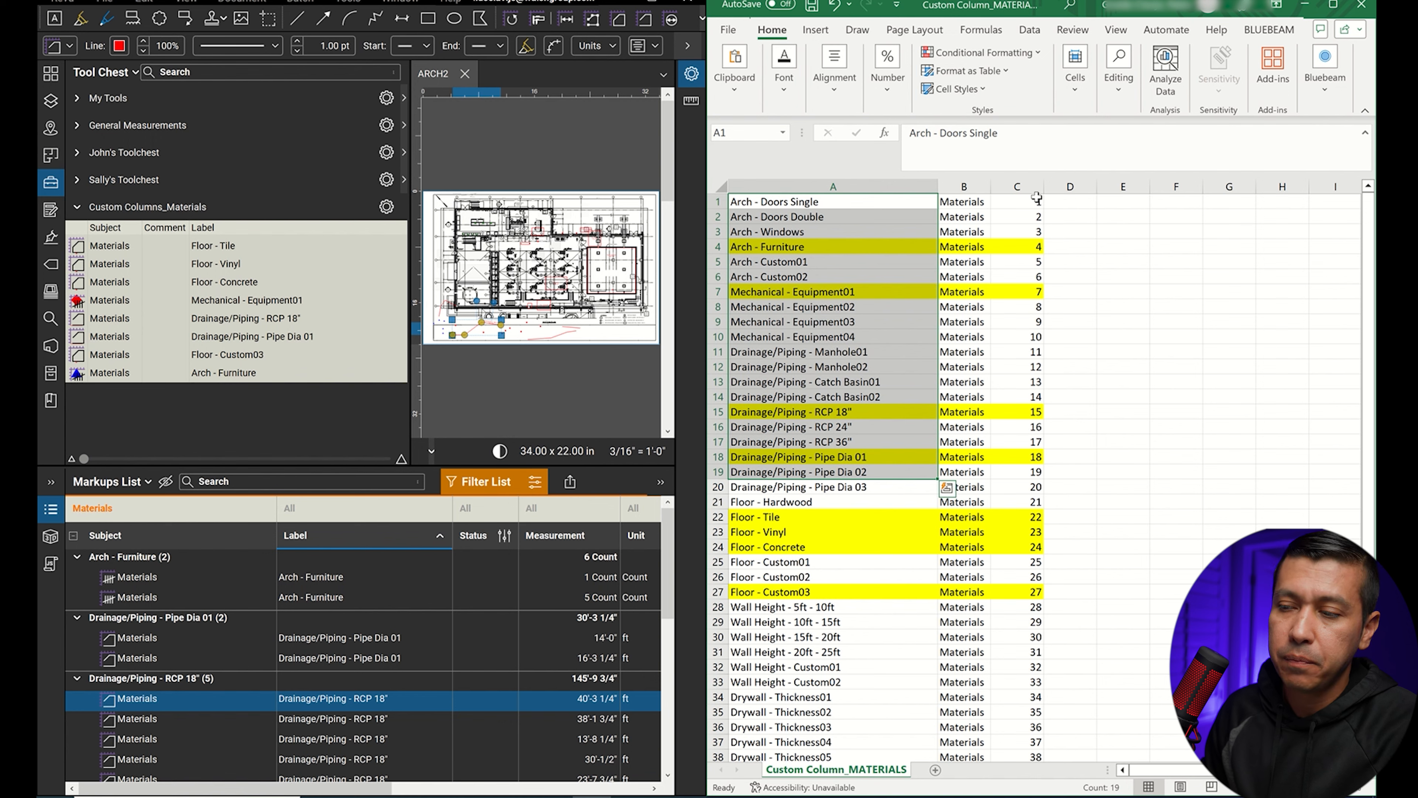
{"action": "left_click_drag", "start_coordinate": [1021, 202], "coordinate": [1021, 382]}
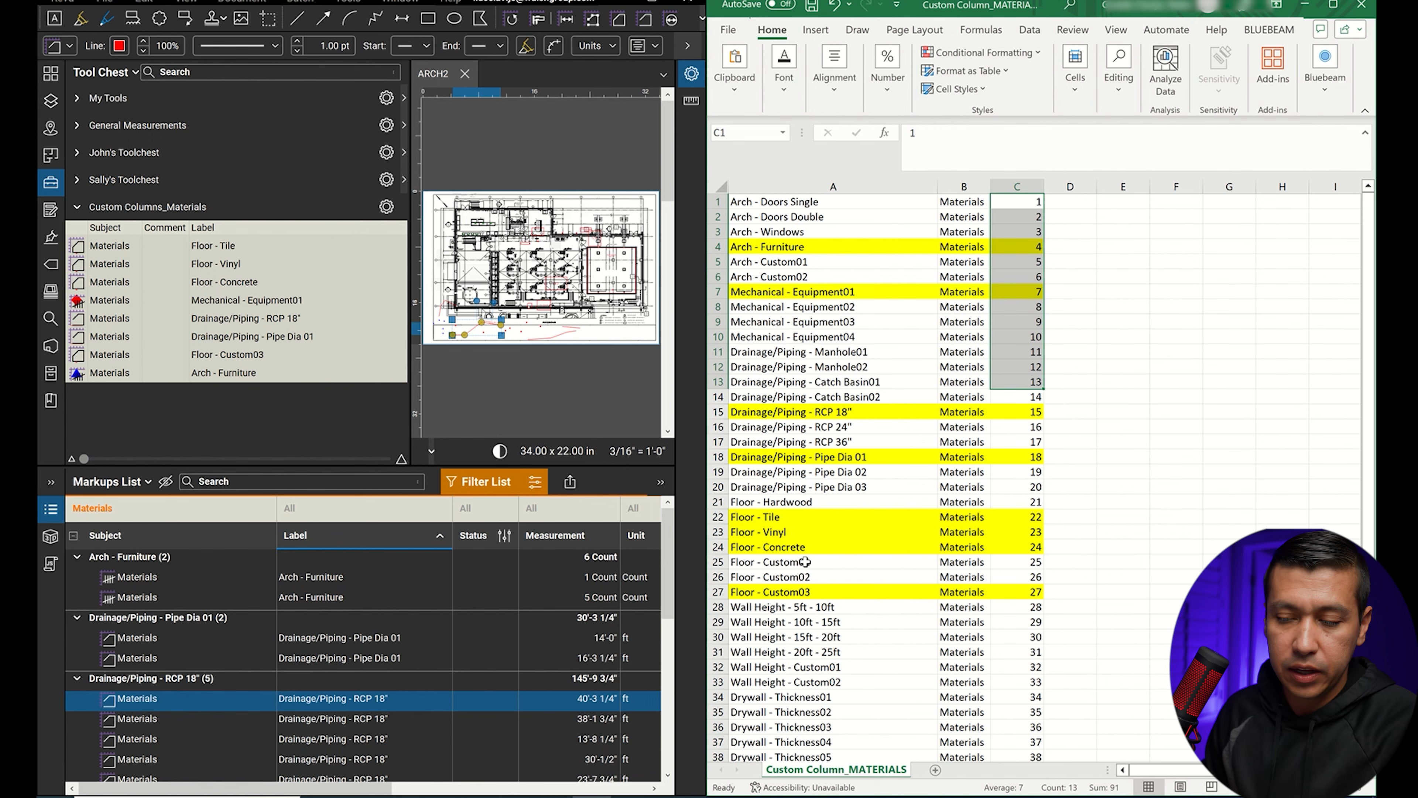
{"action": "left_click_drag", "start_coordinate": [716, 577], "coordinate": [797, 729]}
{"action": "scroll", "coordinate": [801, 648], "scroll_direction": "up", "scroll_amount": 1}
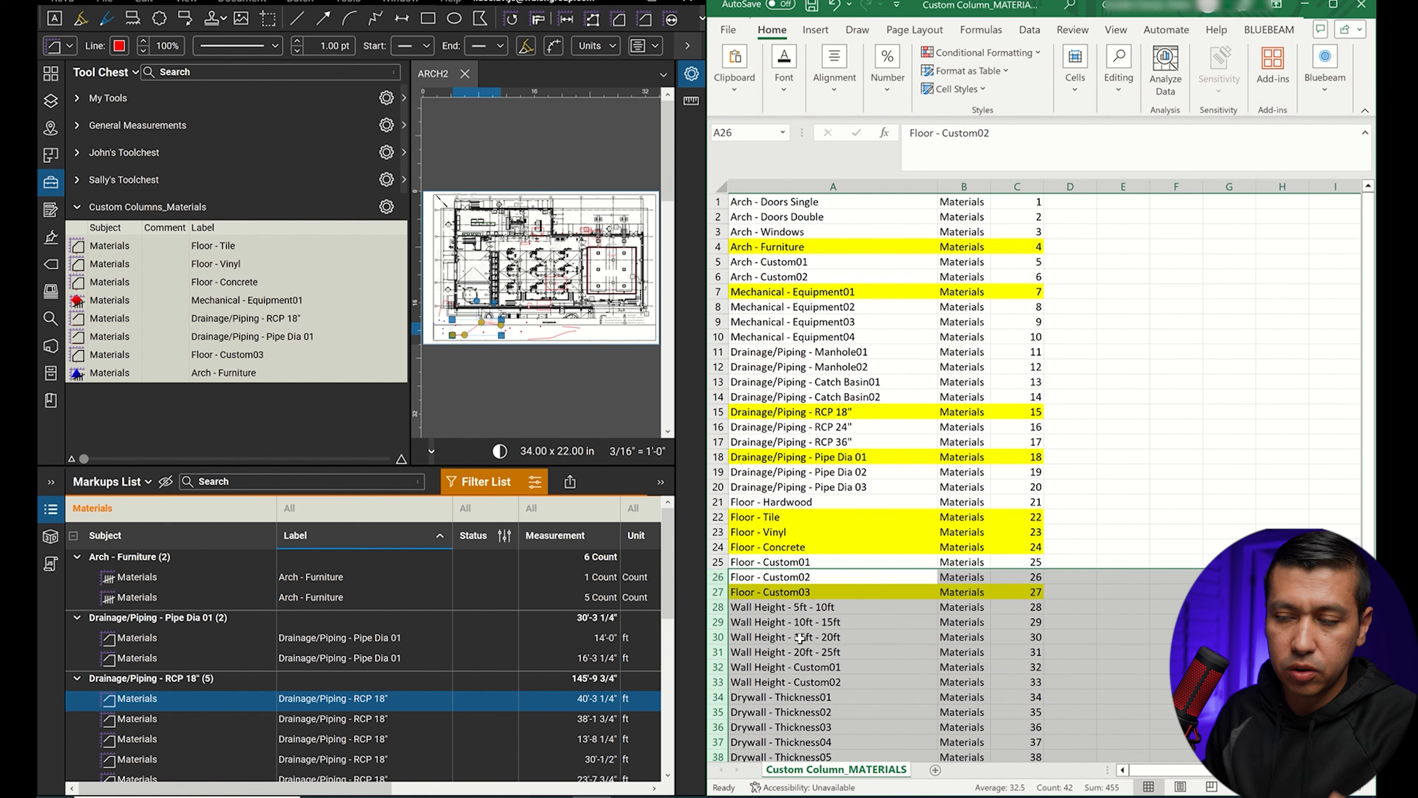
{"action": "left_click_drag", "start_coordinate": [774, 207], "coordinate": [797, 573]}
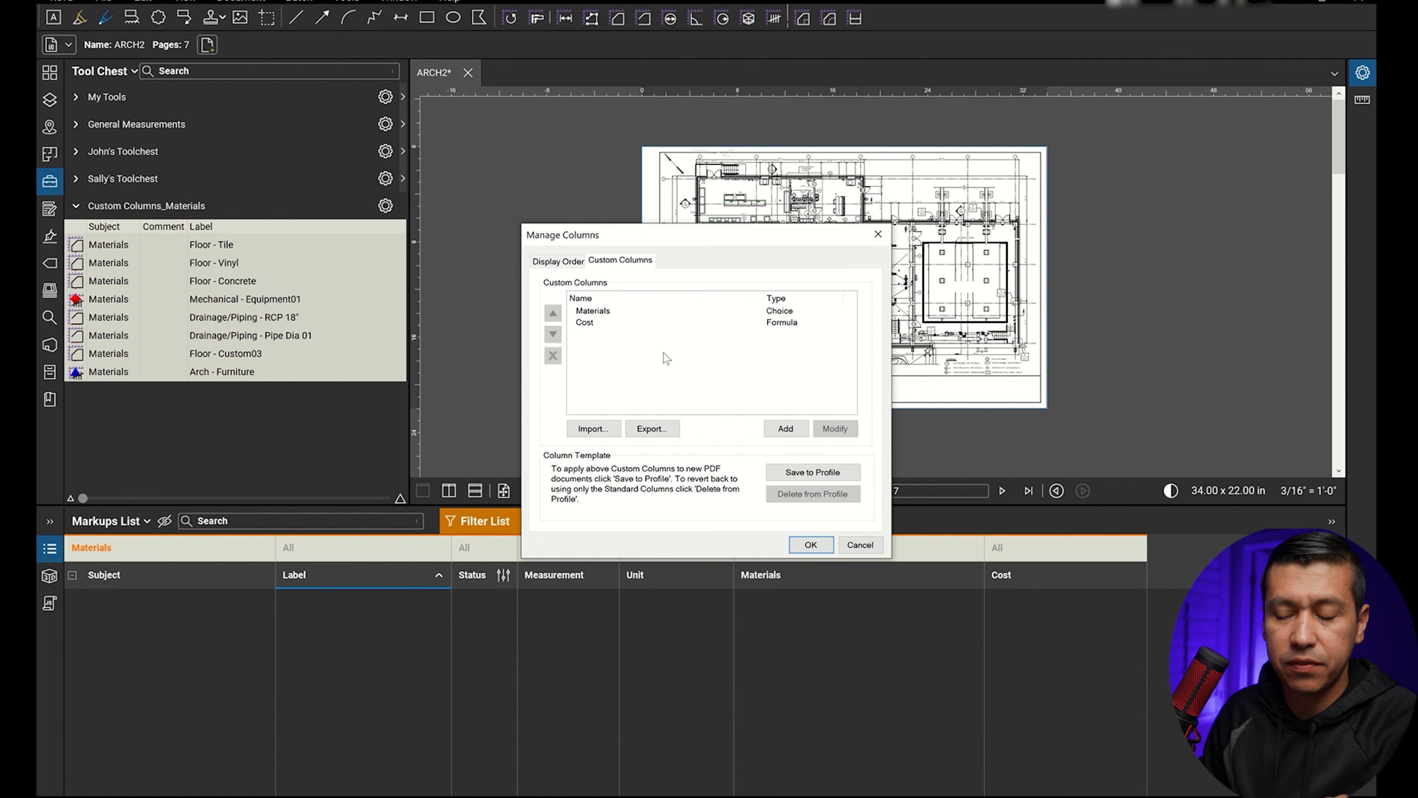
{"action": "left_click", "coordinate": [593, 429]}
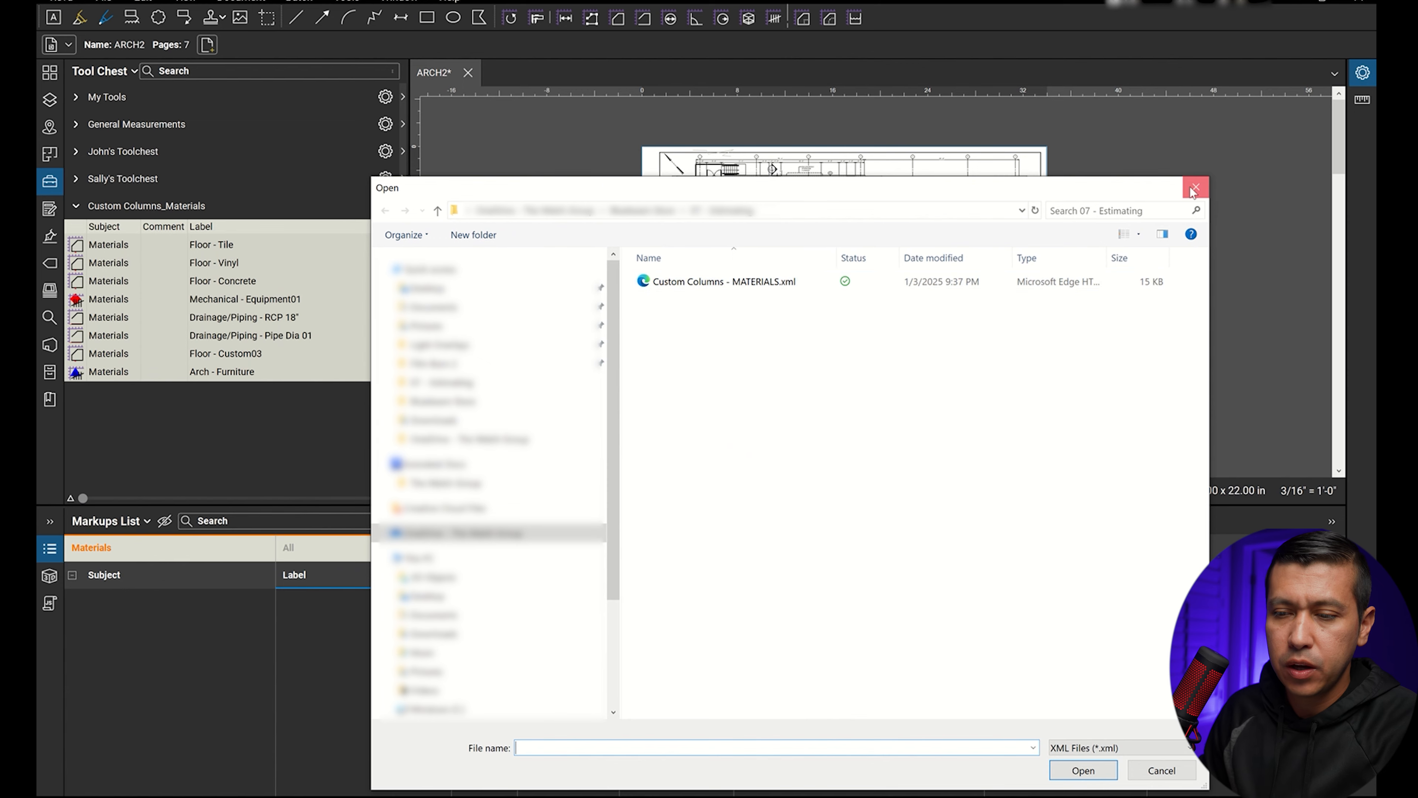
{"action": "double_click", "coordinate": [699, 283]}
{"action": "left_click", "coordinate": [593, 345]}
Remove all existing choice options from the Materials custom column in Bluebeam.
{"action": "left_click", "coordinate": [604, 311]}
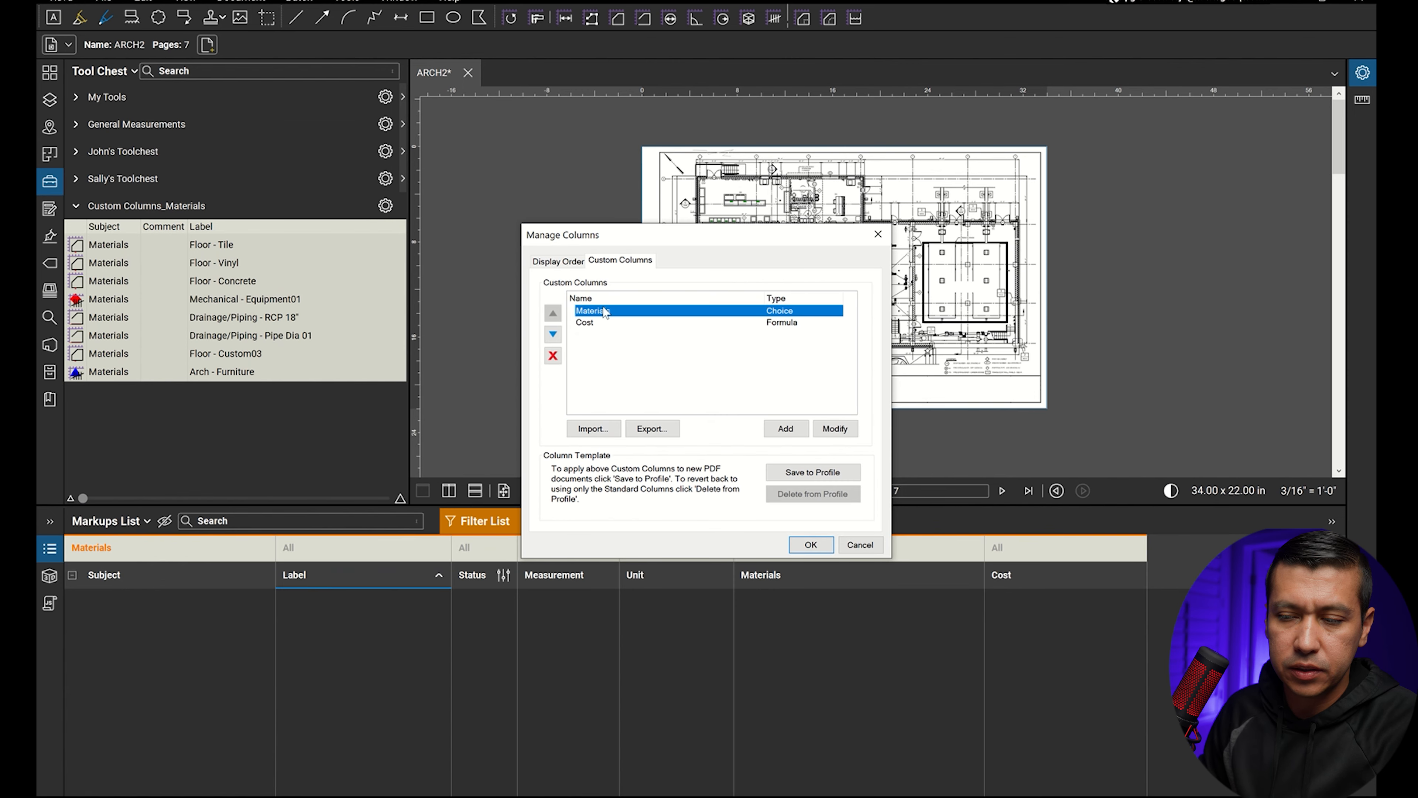
{"action": "left_click", "coordinate": [597, 334]}
{"action": "left_click", "coordinate": [607, 323]}
{"action": "left_click", "coordinate": [614, 310]}
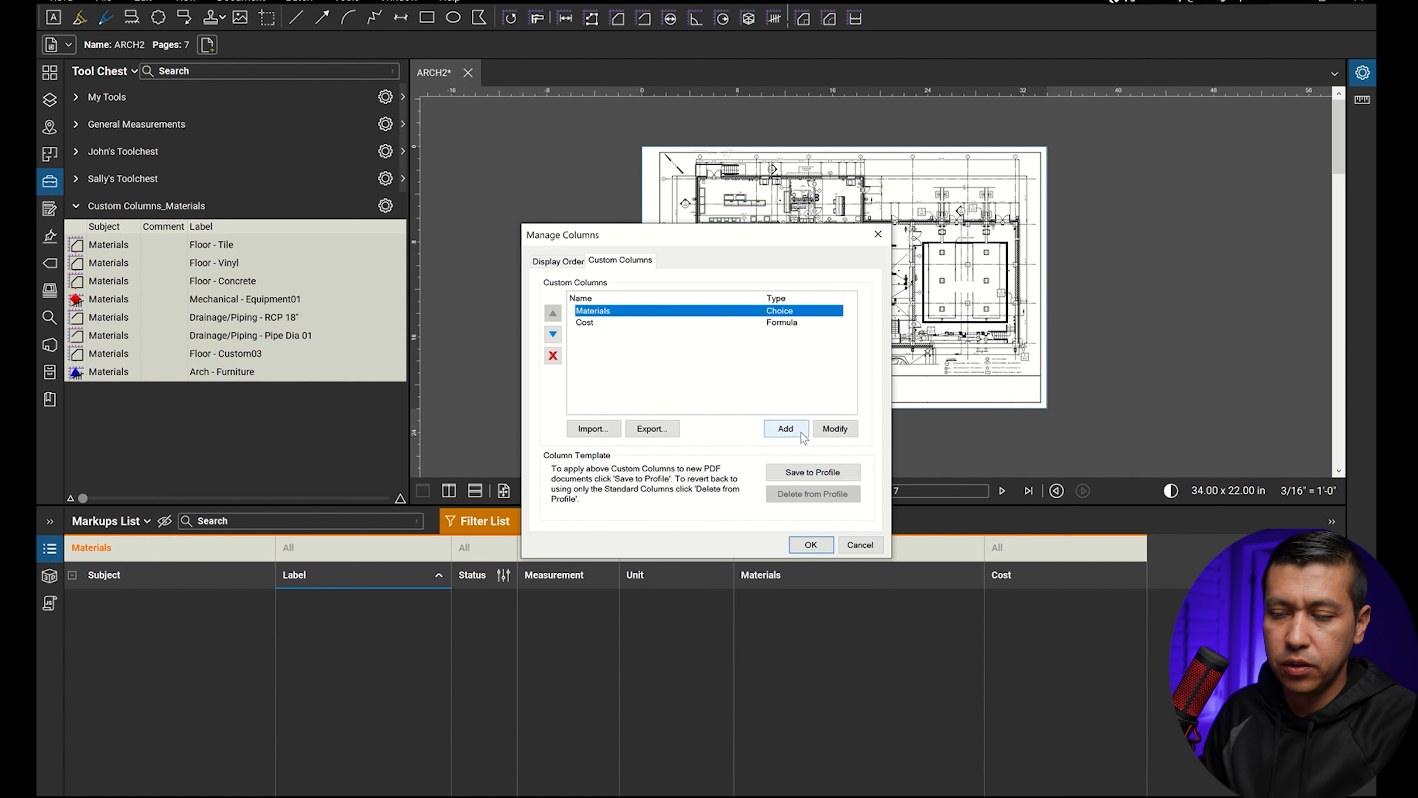
{"action": "left_click", "coordinate": [838, 429]}
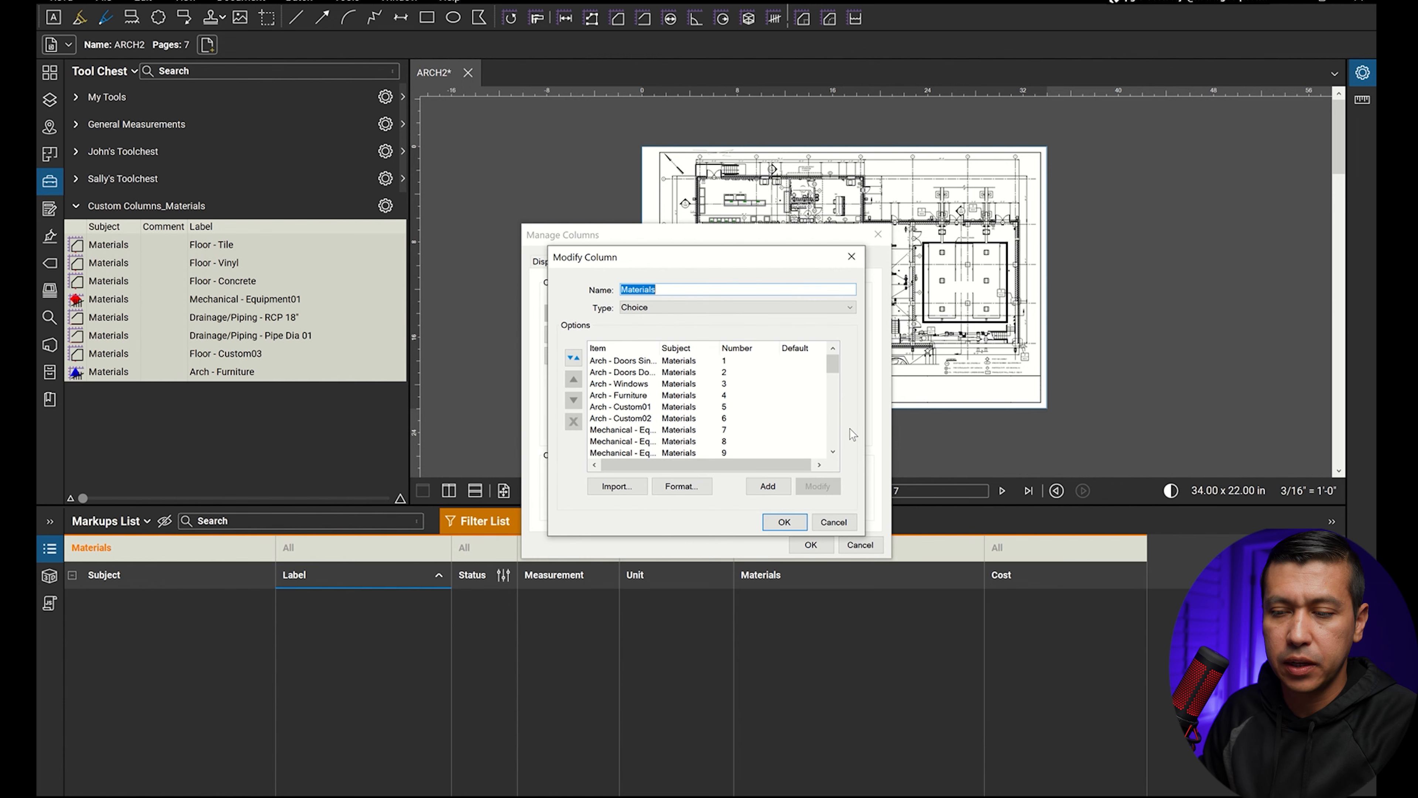
{"action": "left_click", "coordinate": [645, 362]}
{"action": "left_click", "coordinate": [574, 422]}
{"action": "left_click", "coordinate": [574, 422]}
{"action": "left_click", "coordinate": [574, 422]}
{"action": "left_click", "coordinate": [574, 422]}
{"action": "left_click", "coordinate": [574, 422]}
{"action": "left_click", "coordinate": [574, 422]}
{"action": "left_click", "coordinate": [574, 422]}
{"action": "left_click", "coordinate": [574, 422]}
{"action": "left_click", "coordinate": [573, 421]}
{"action": "left_click", "coordinate": [574, 422]}
{"action": "left_click", "coordinate": [574, 422]}
{"action": "left_click", "coordinate": [573, 422]}
{"action": "left_click", "coordinate": [573, 421]}
{"action": "left_click", "coordinate": [574, 422]}
{"action": "left_click", "coordinate": [574, 422]}
{"action": "left_click", "coordinate": [573, 422]}
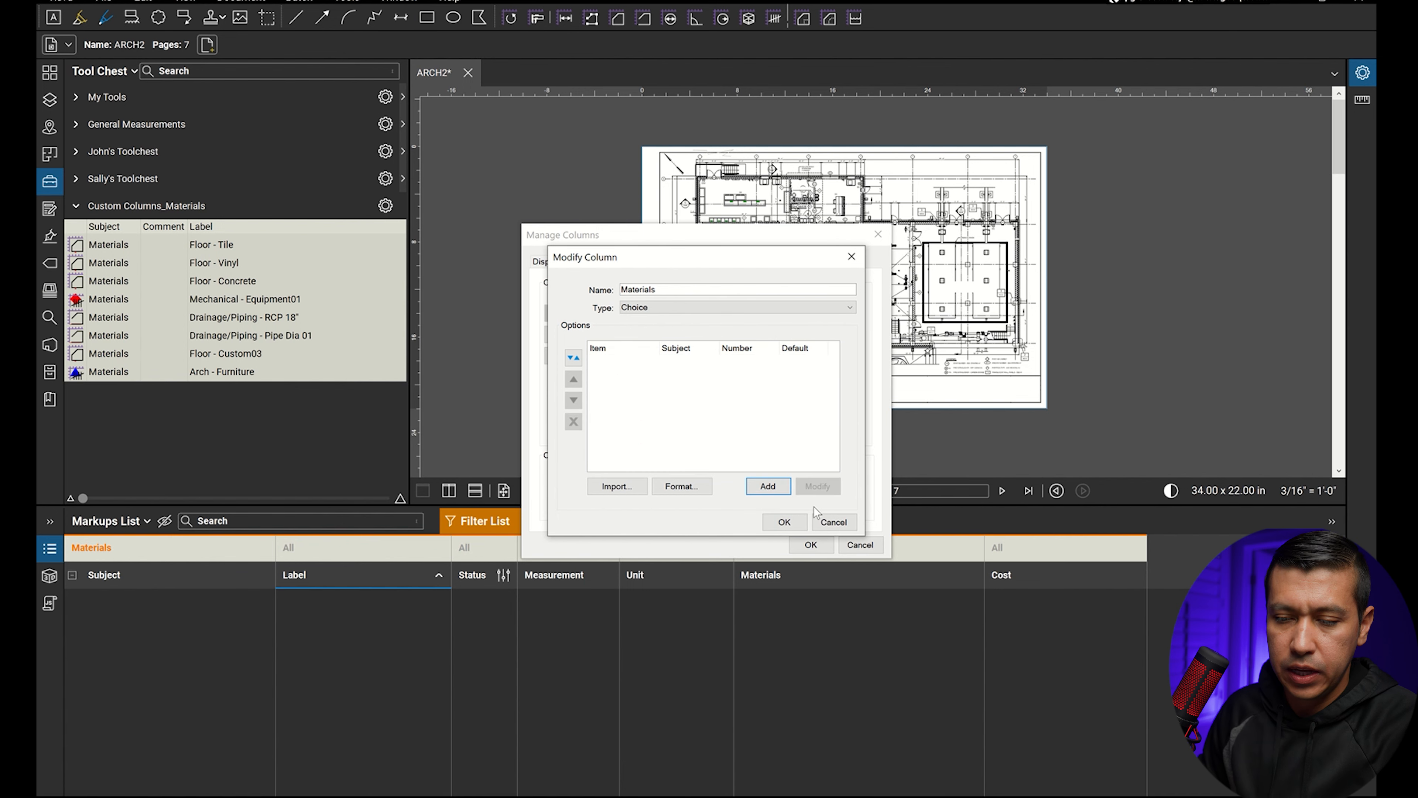
Import the material list file as the Materials column's options, check the imported items and accept the column.
{"action": "left_click", "coordinate": [625, 492]}
{"action": "left_click", "coordinate": [864, 285]}
{"action": "left_click", "coordinate": [1246, 773]}
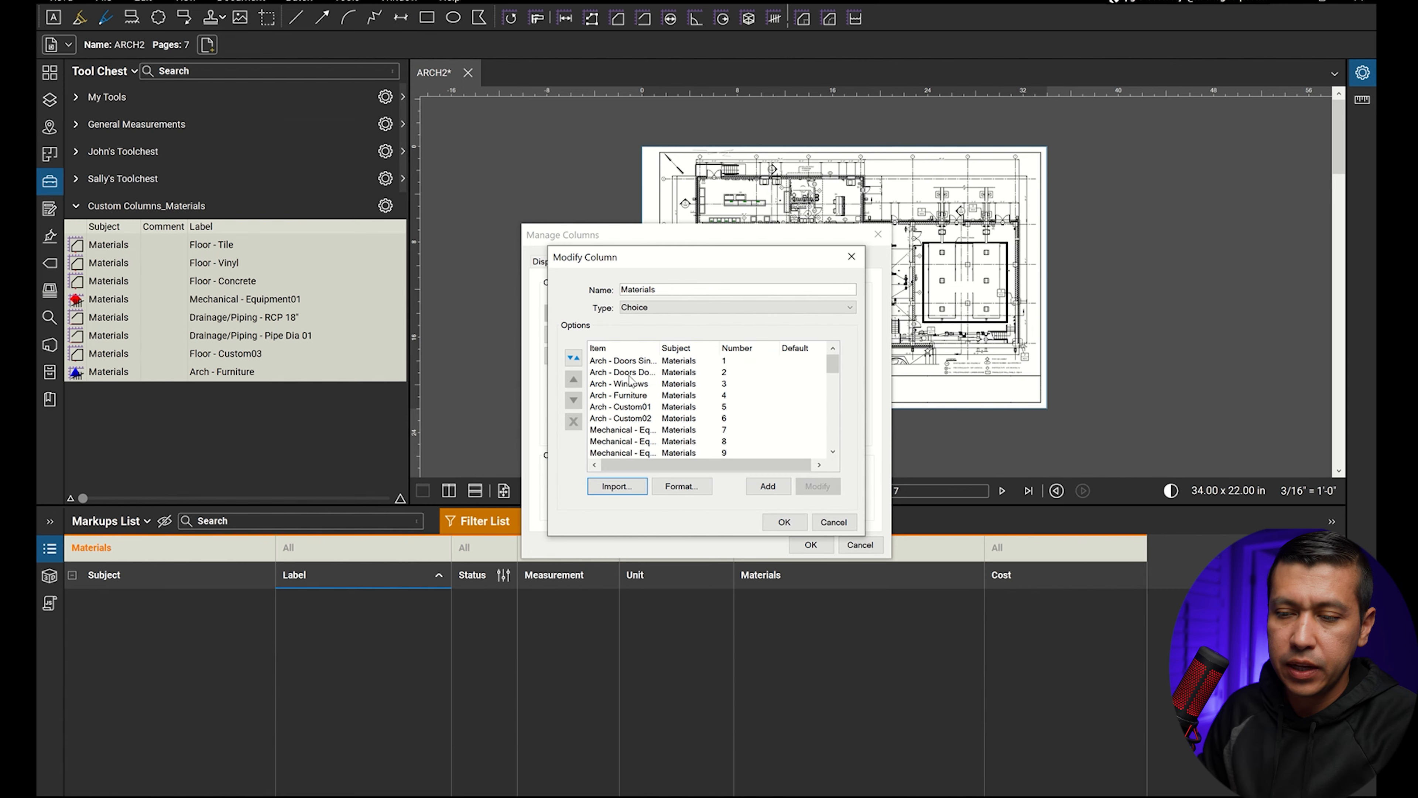
{"action": "left_click", "coordinate": [624, 362]}
{"action": "scroll", "coordinate": [651, 425], "scroll_direction": "down", "scroll_amount": 10}
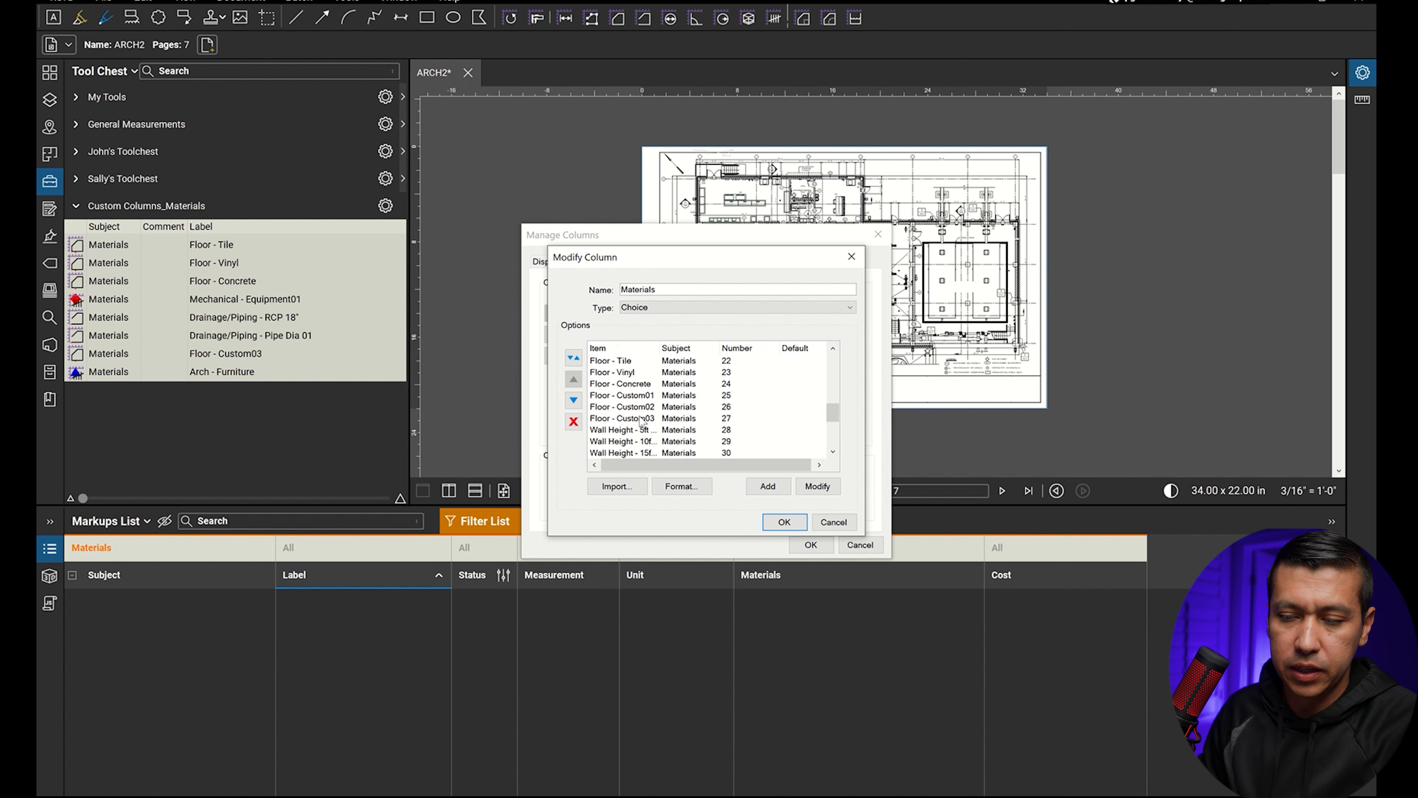
{"action": "left_click", "coordinate": [784, 521]}
Open the Cost formula column for editing.
{"action": "left_click", "coordinate": [636, 323]}
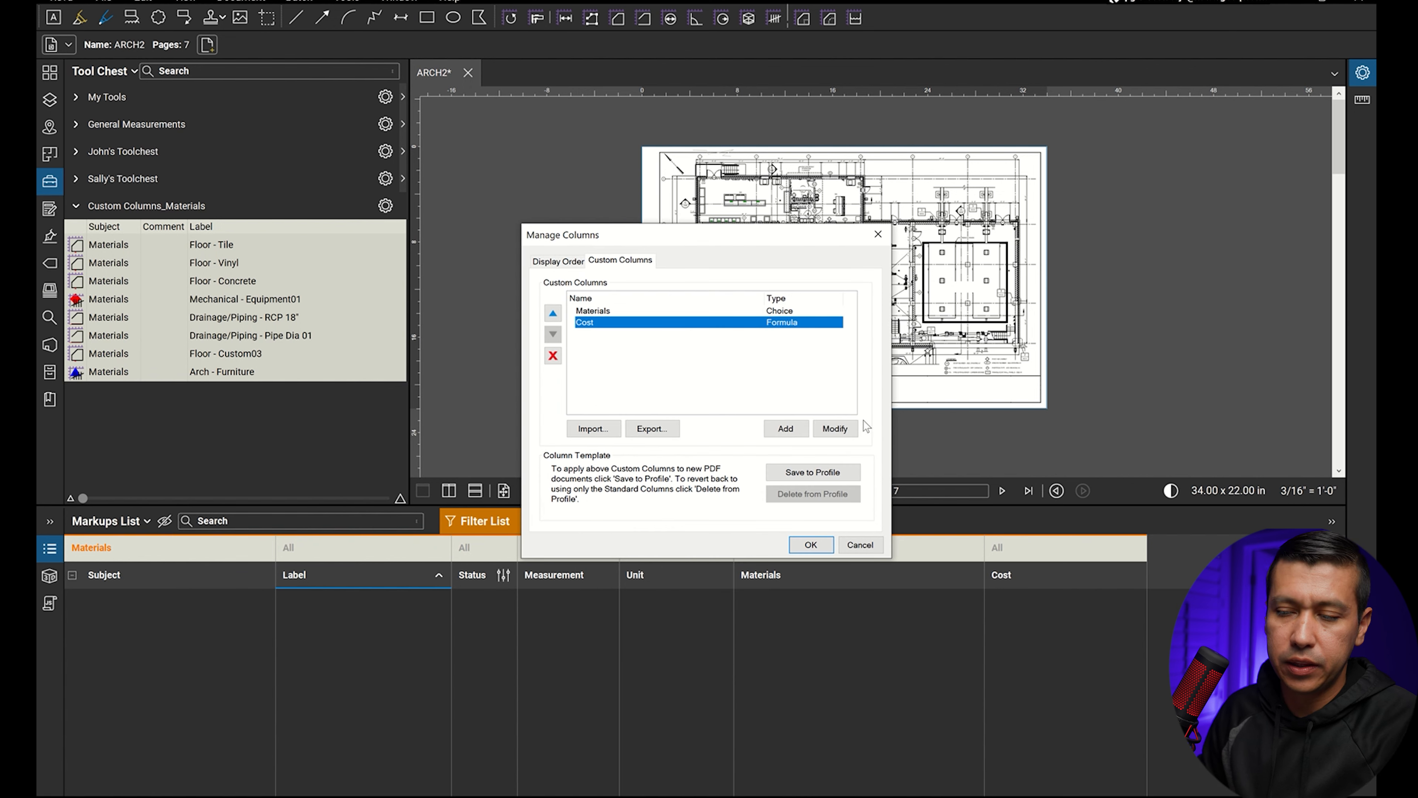
{"action": "left_click", "coordinate": [835, 429]}
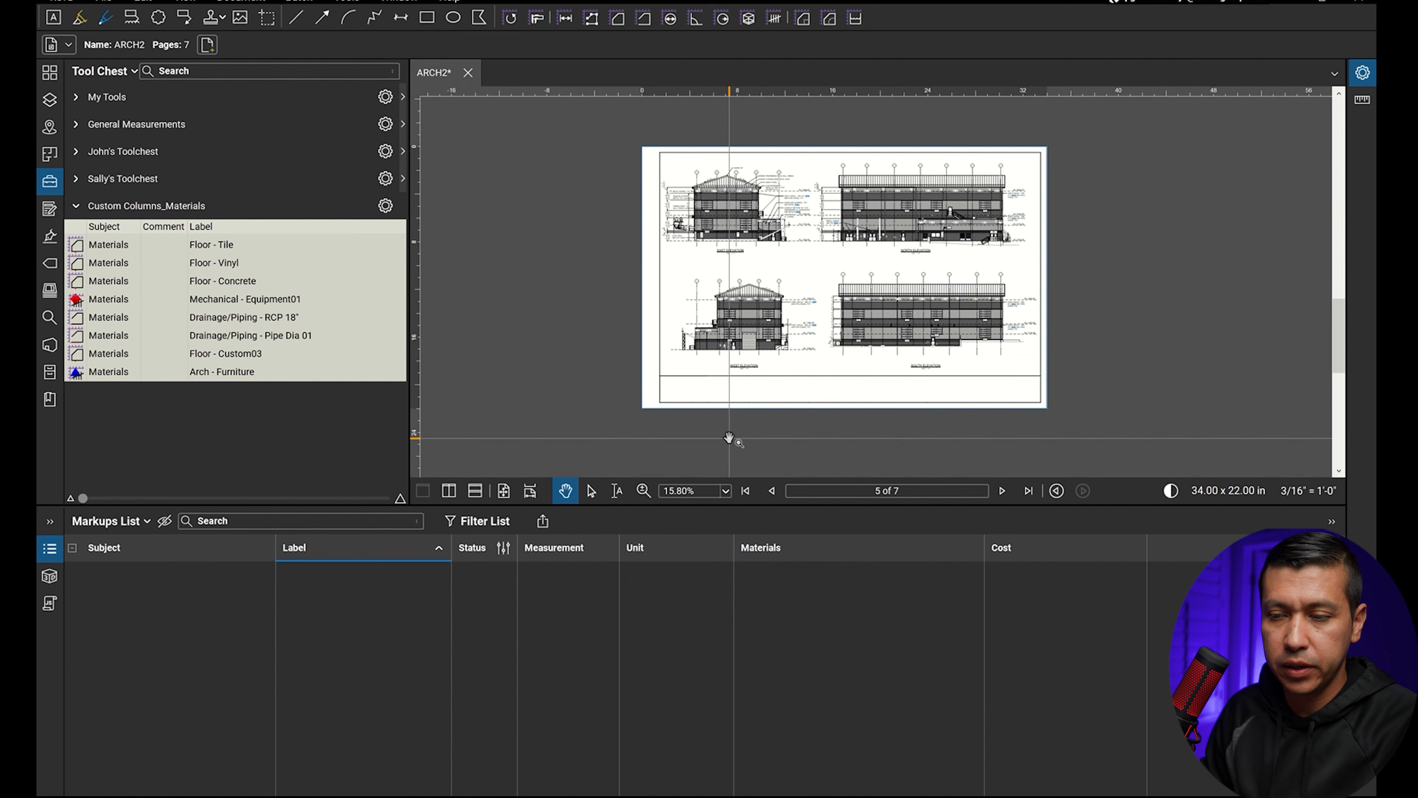
Assign the Floor - Tile material to the 151.18 sf tile markup and narrow the Materials column in the Markups List.
{"action": "scroll", "coordinate": [804, 273], "scroll_direction": "up", "scroll_amount": 2}
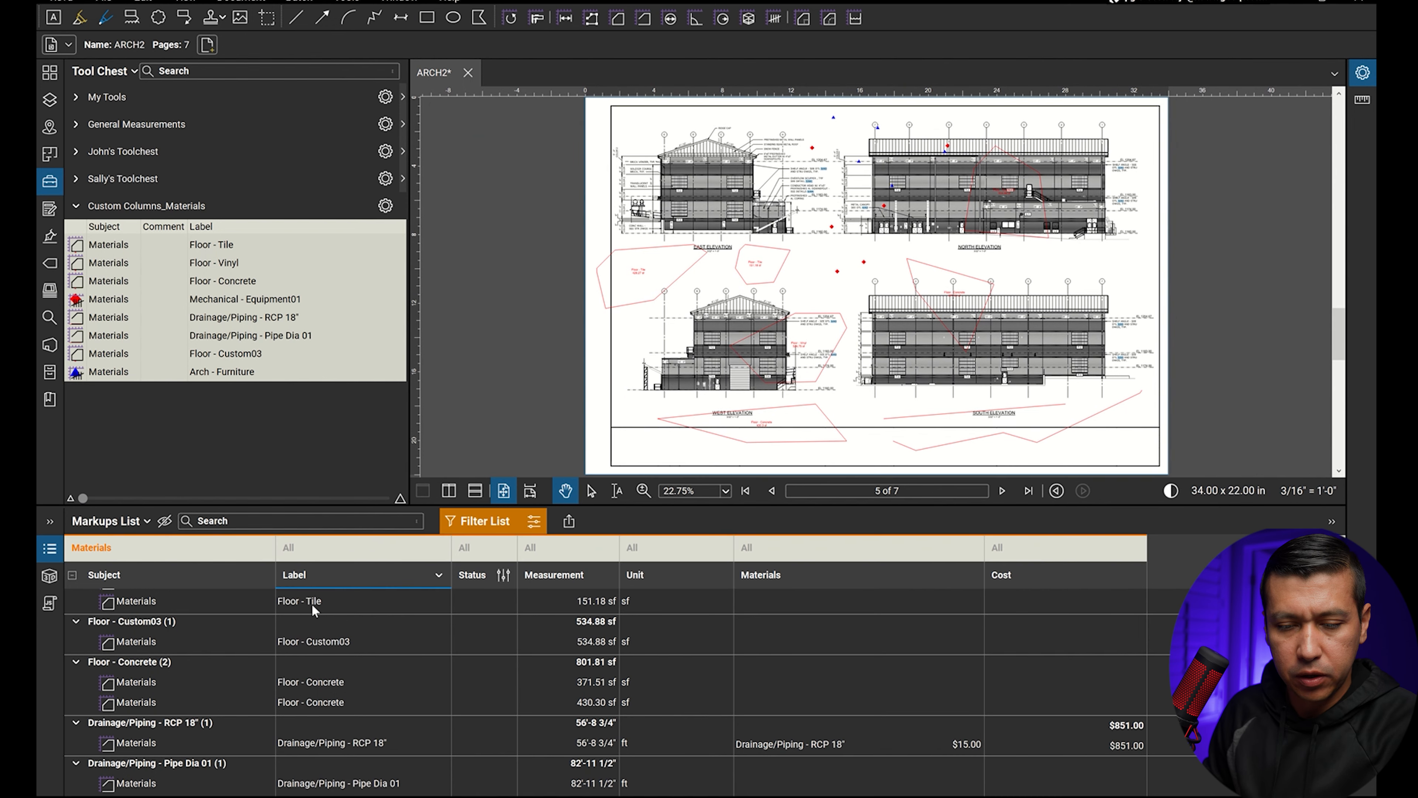
{"action": "left_click", "coordinate": [311, 604]}
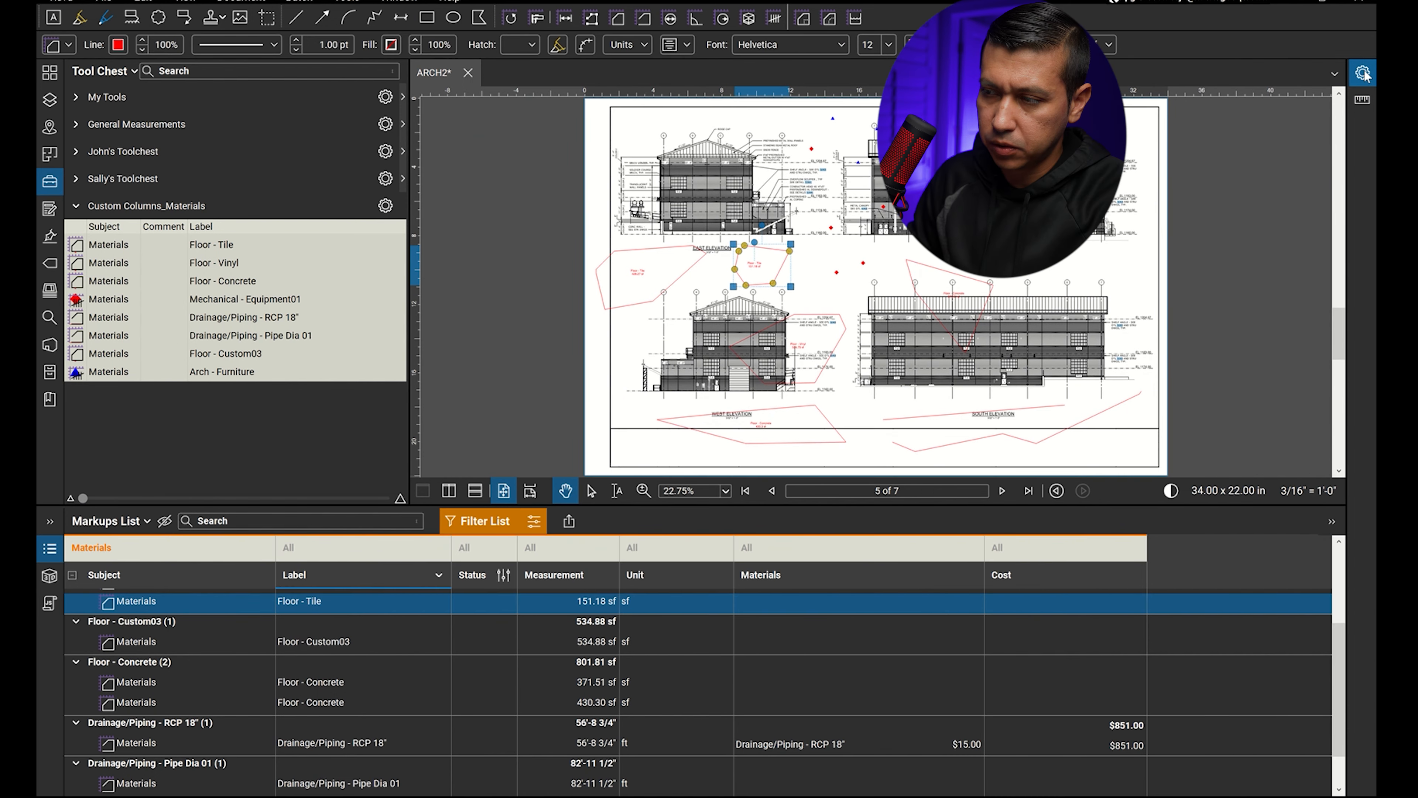
{"action": "left_click", "coordinate": [1362, 73]}
{"action": "left_click", "coordinate": [1328, 685]}
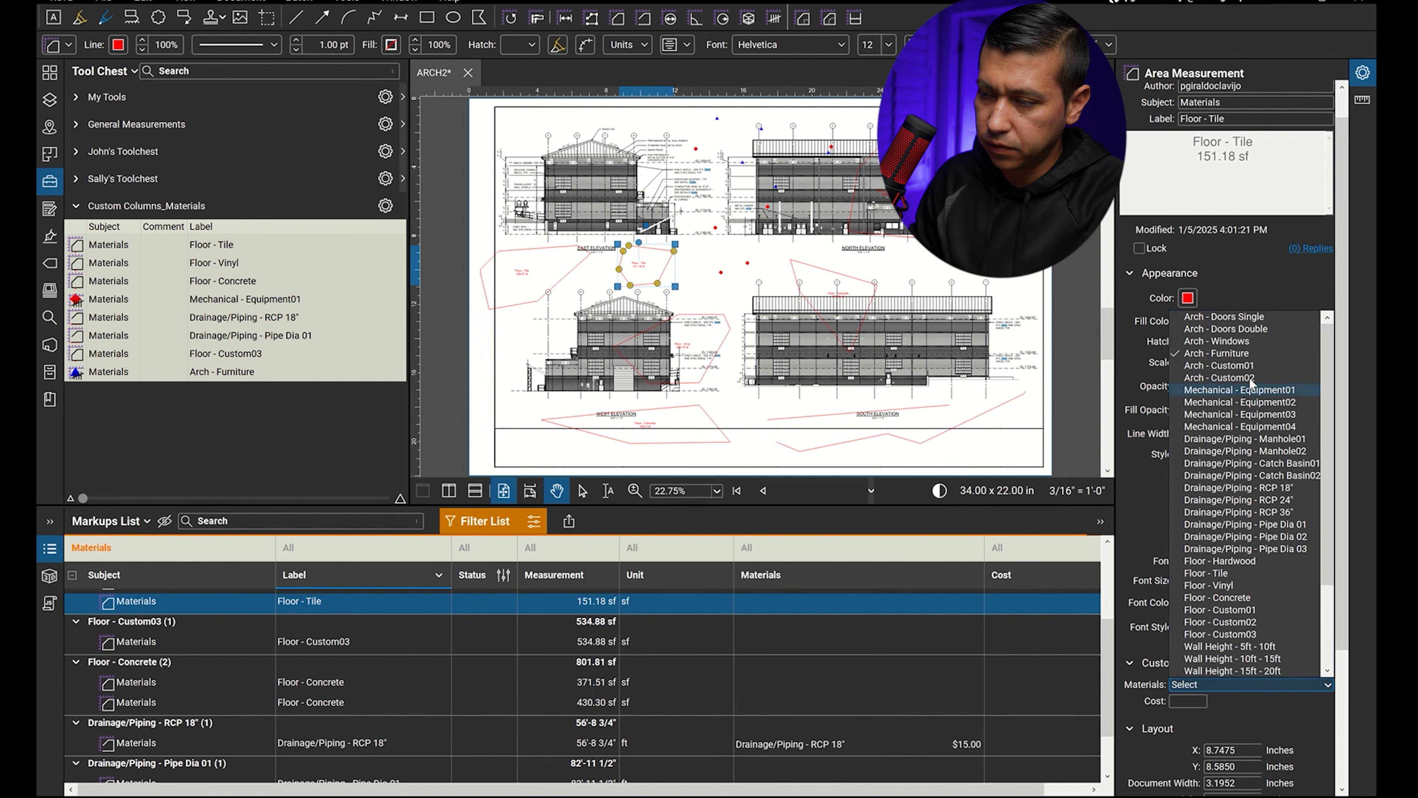
{"action": "left_click", "coordinate": [1207, 572]}
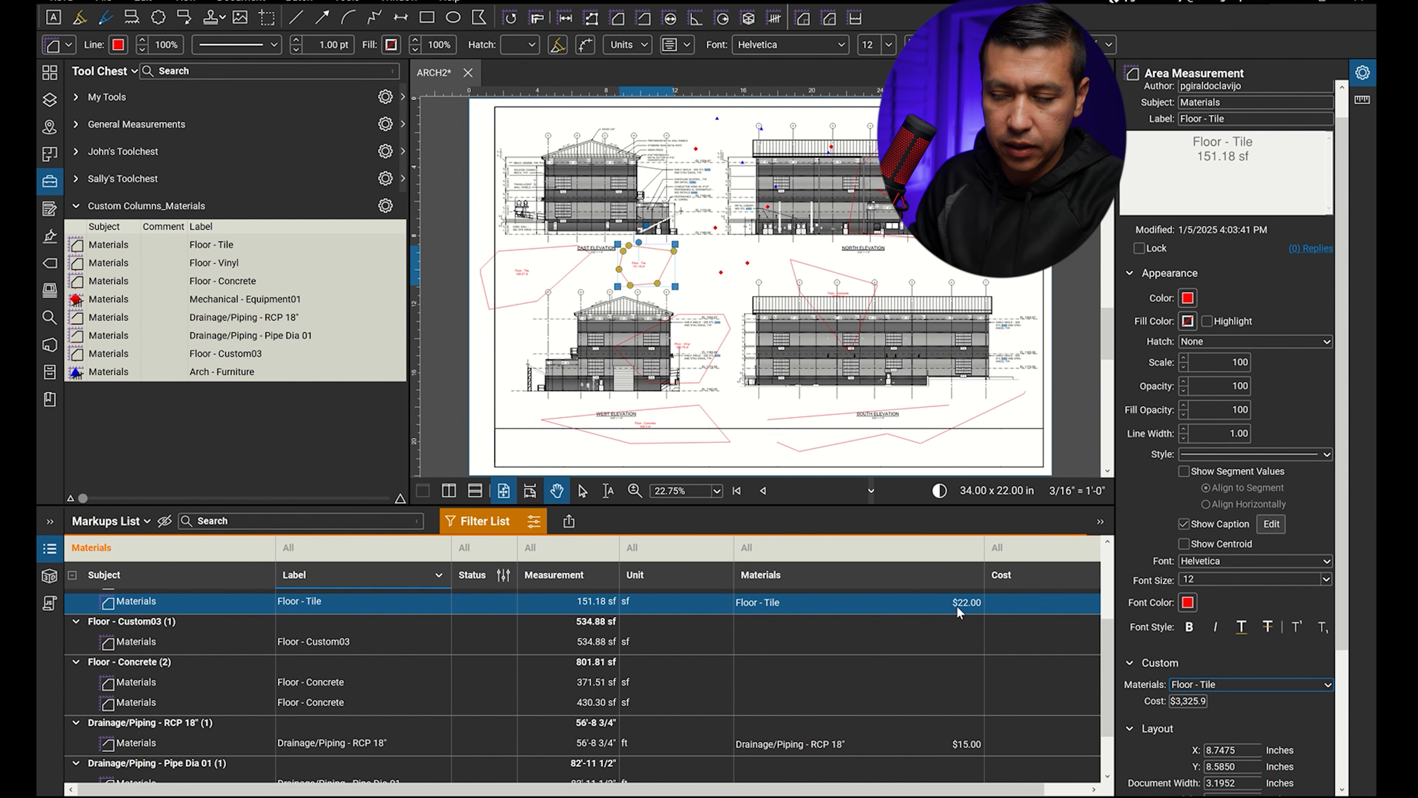
{"action": "scroll", "coordinate": [934, 790], "scroll_direction": "right", "scroll_amount": 2}
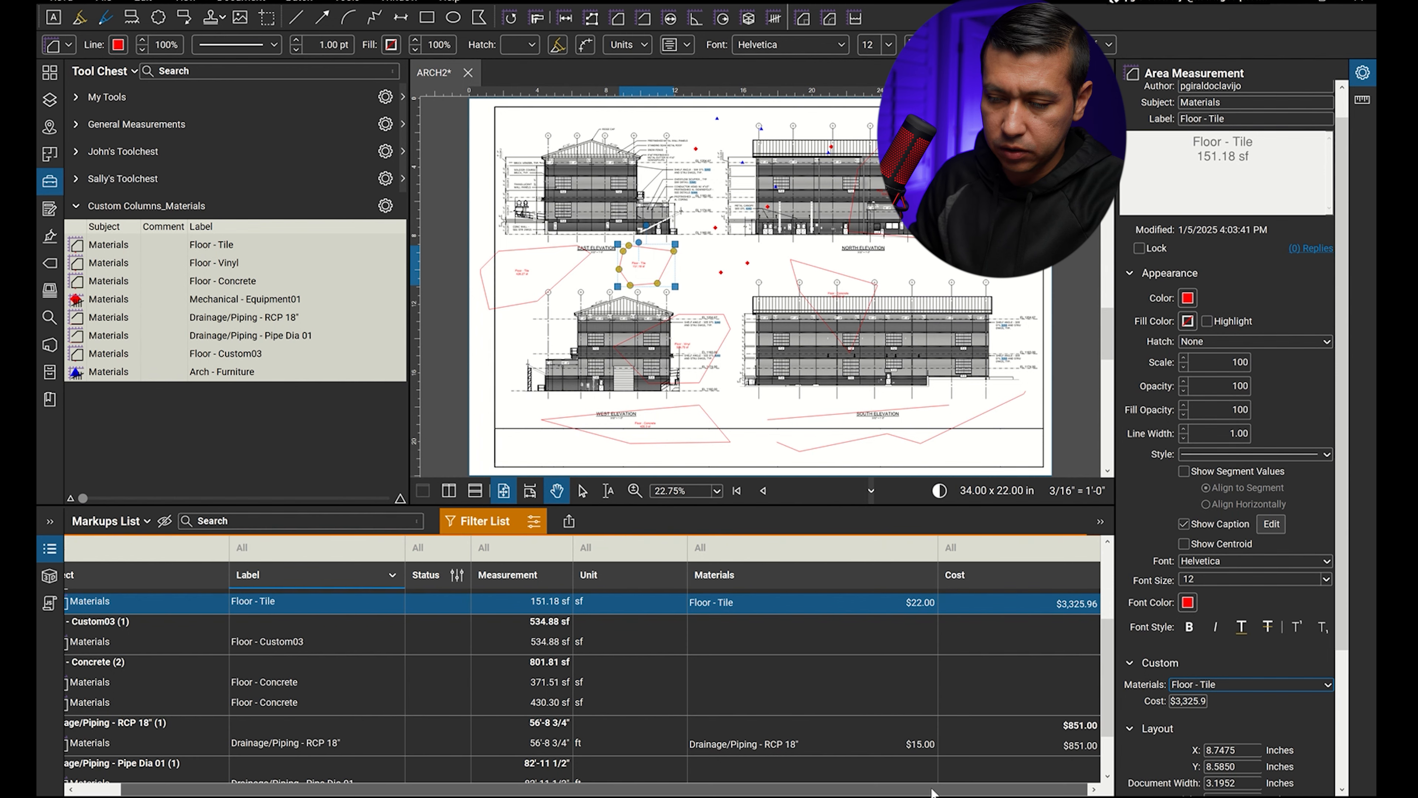
{"action": "left_click_drag", "start_coordinate": [938, 541], "coordinate": [857, 551]}
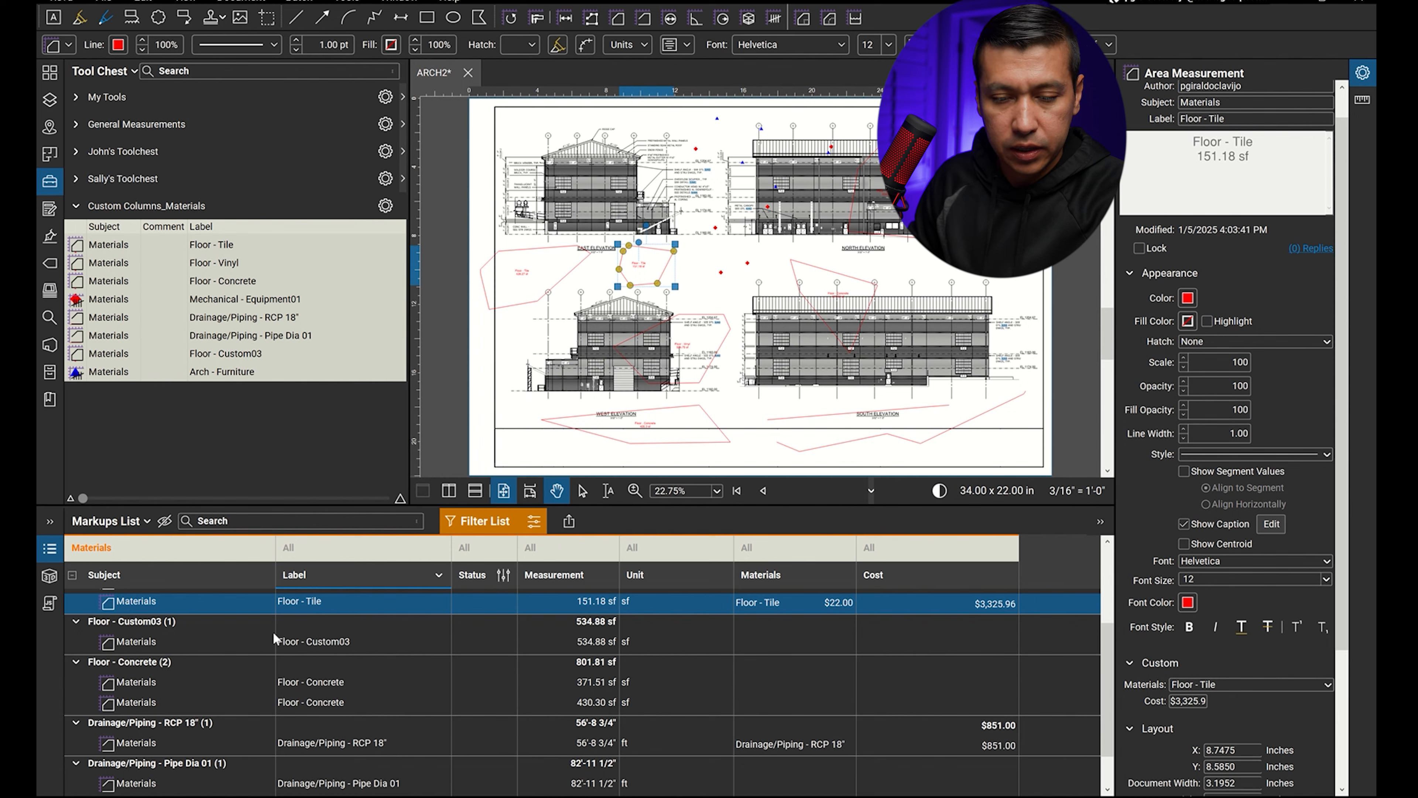
Assign the Floor - Custom03 material to the Floor - Custom03 area markup.
{"action": "left_click", "coordinate": [330, 644]}
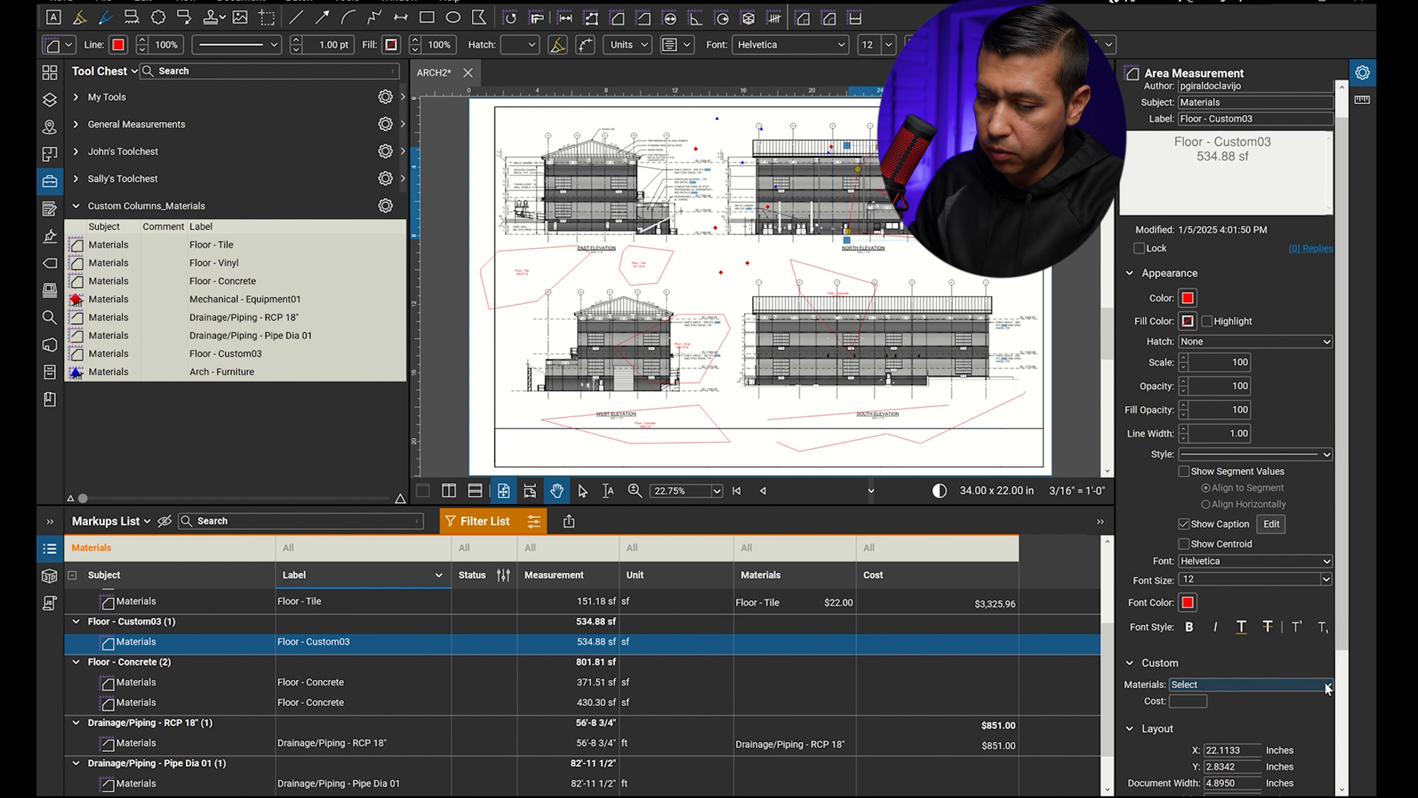
{"action": "left_click", "coordinate": [1276, 685]}
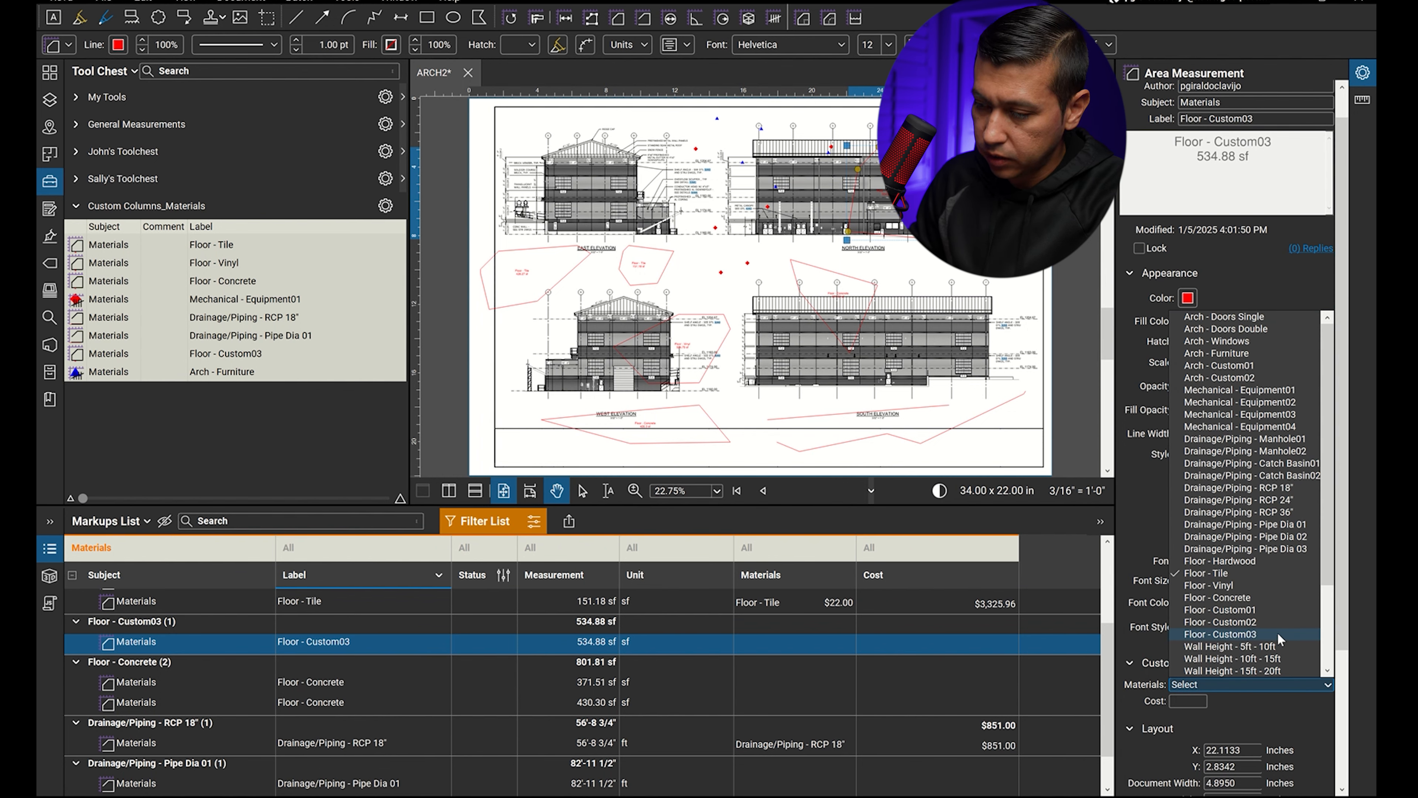
{"action": "left_click", "coordinate": [1236, 636]}
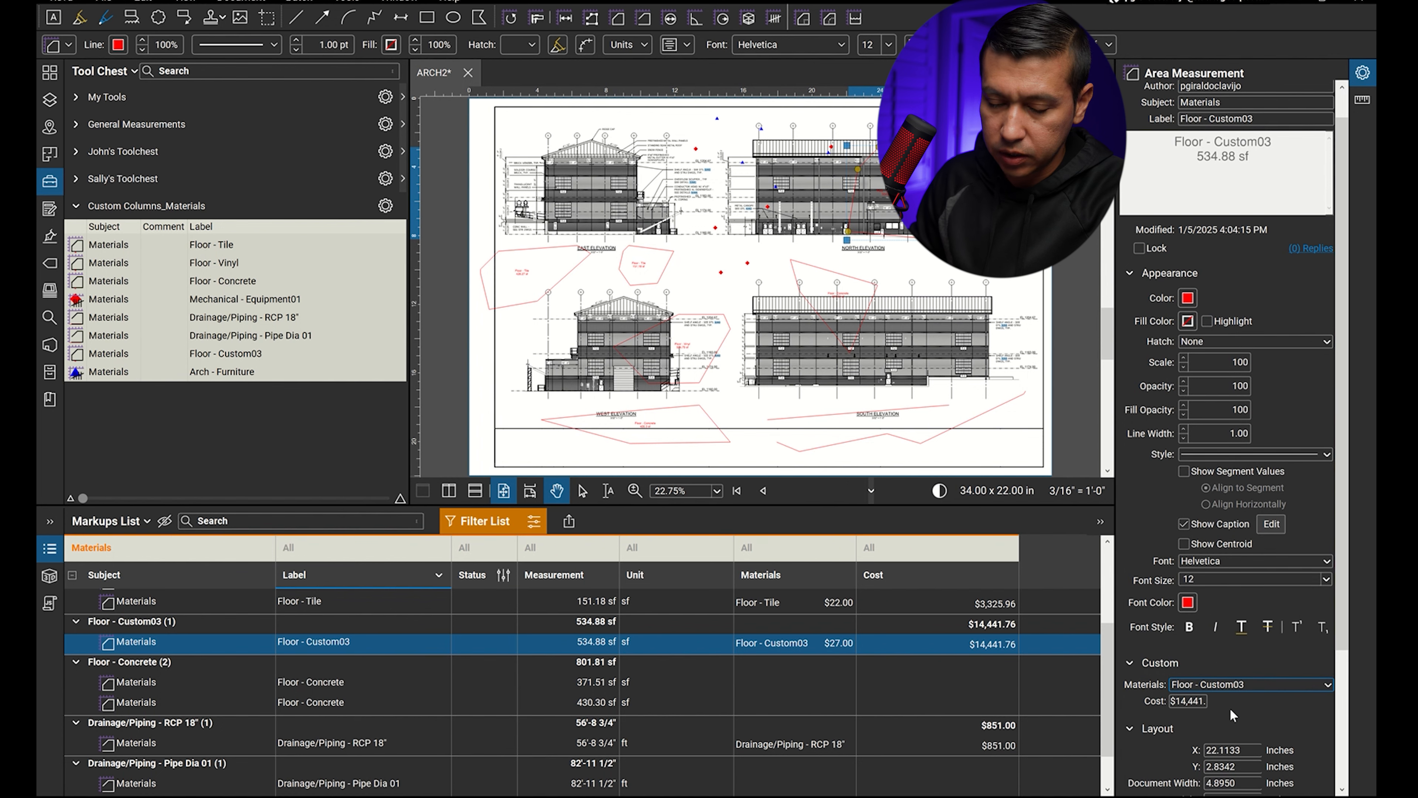
Assign the Floor - Concrete material to both Floor - Concrete area markups together.
{"action": "left_click_drag", "start_coordinate": [322, 679], "coordinate": [431, 718]}
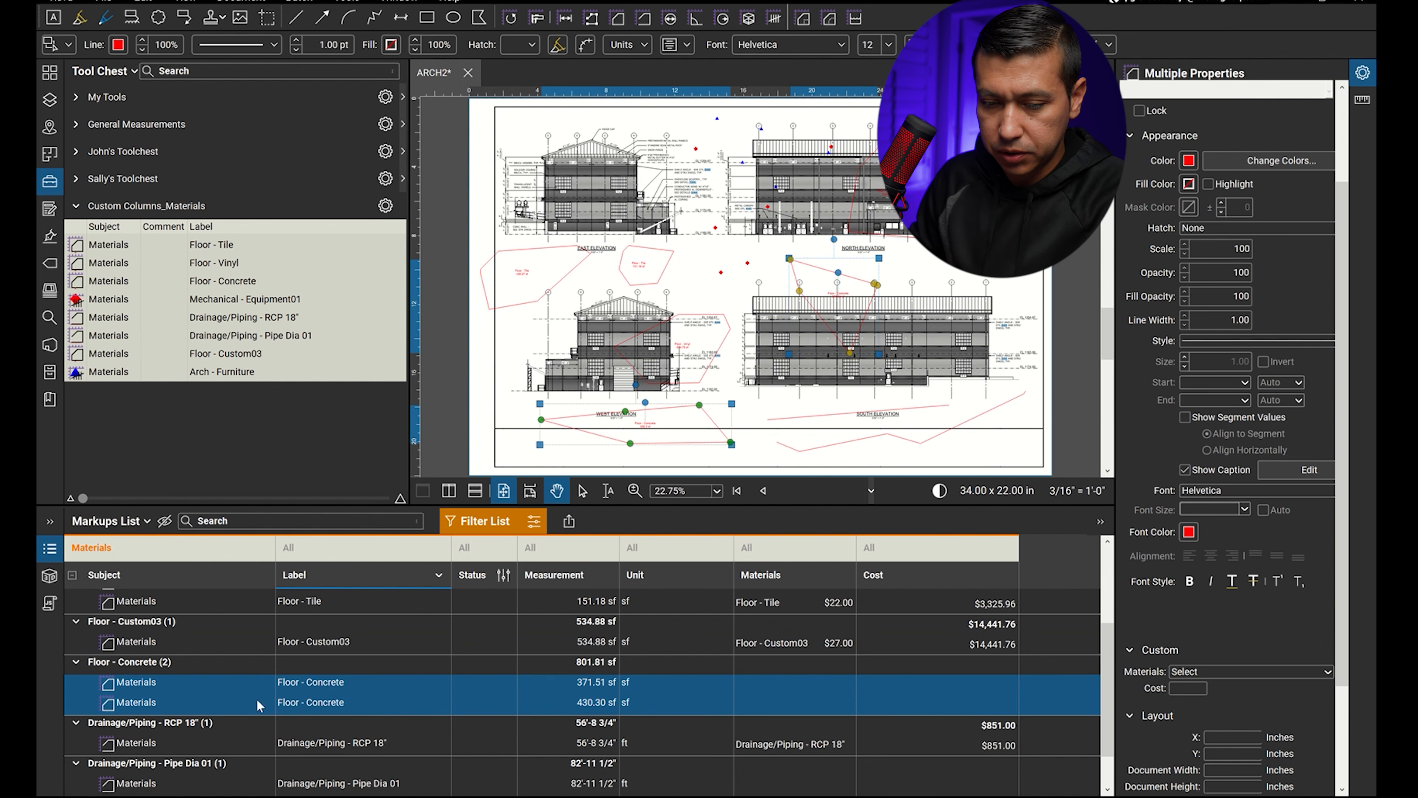
{"action": "left_click", "coordinate": [1327, 673]}
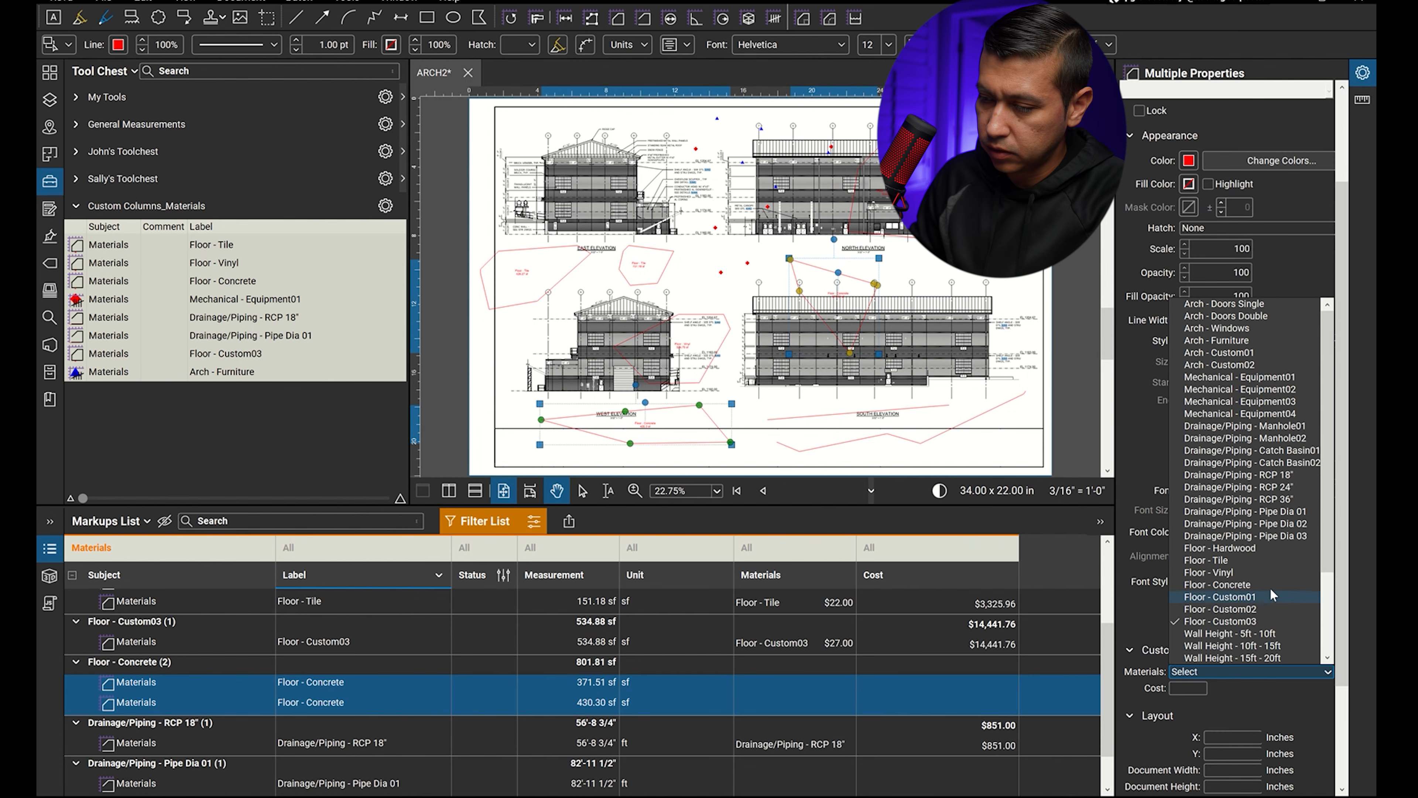
{"action": "left_click", "coordinate": [1223, 584]}
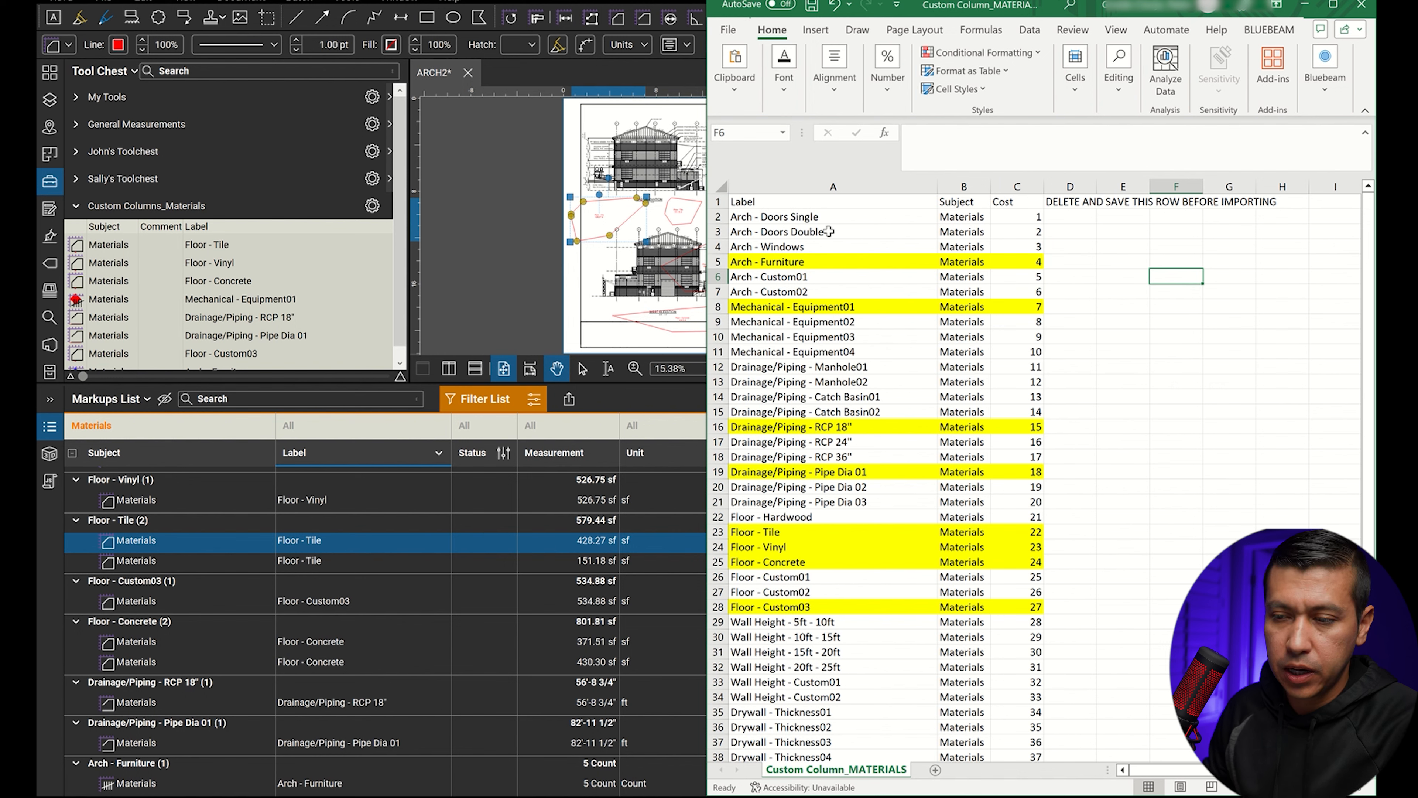
Review the label, cost and subject columns of the materials list in Excel.
{"action": "left_click_drag", "start_coordinate": [814, 216], "coordinate": [780, 302]}
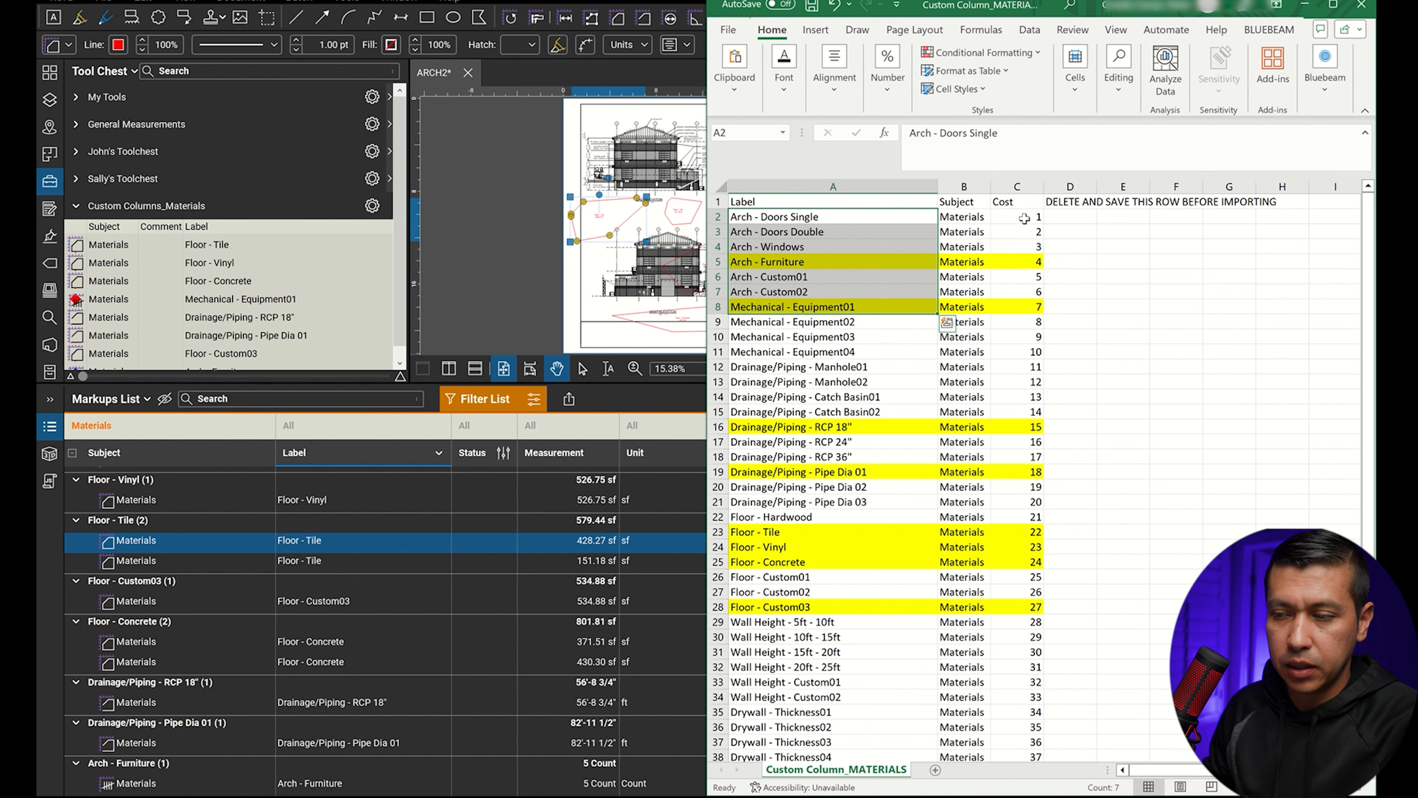
{"action": "left_click_drag", "start_coordinate": [1026, 216], "coordinate": [1021, 330]}
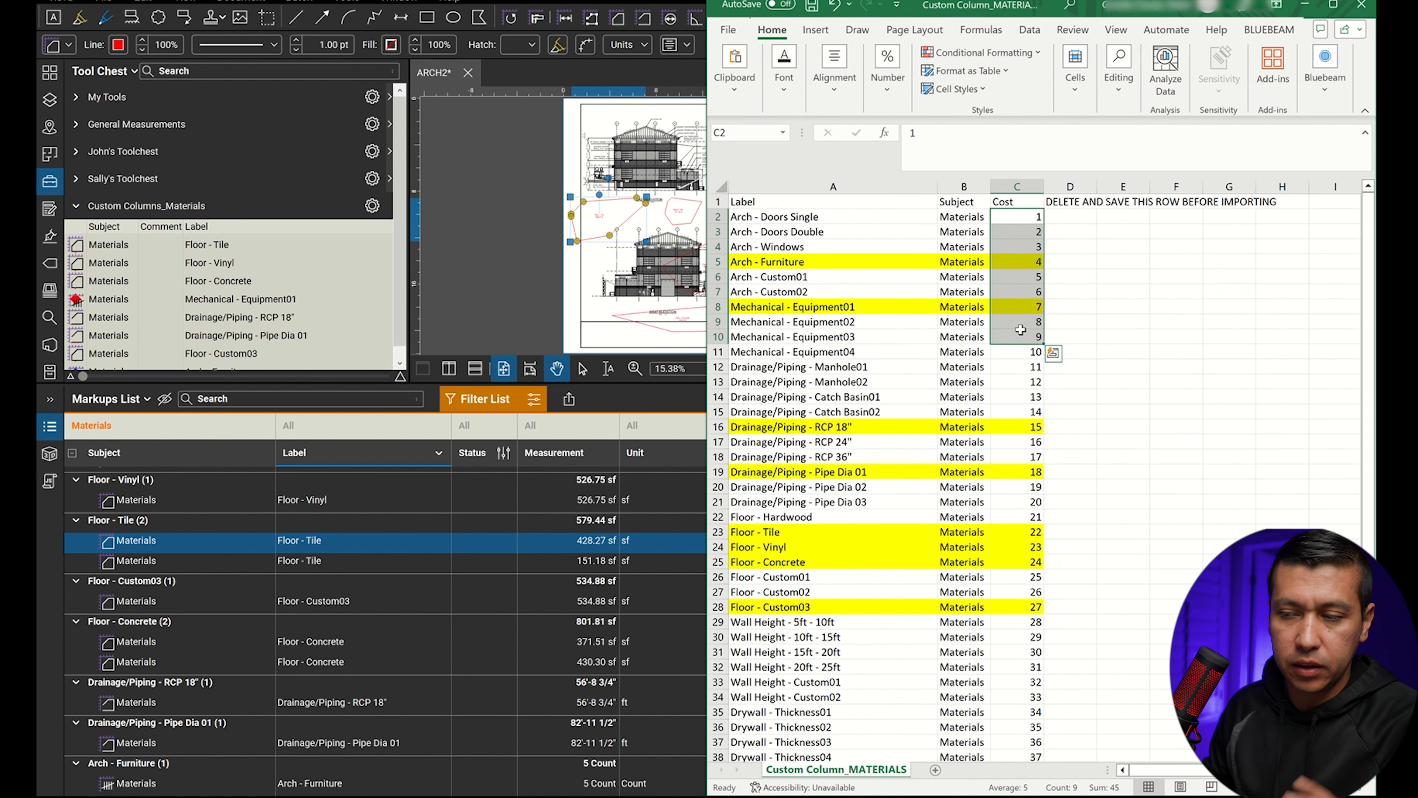
{"action": "left_click", "coordinate": [1021, 333]}
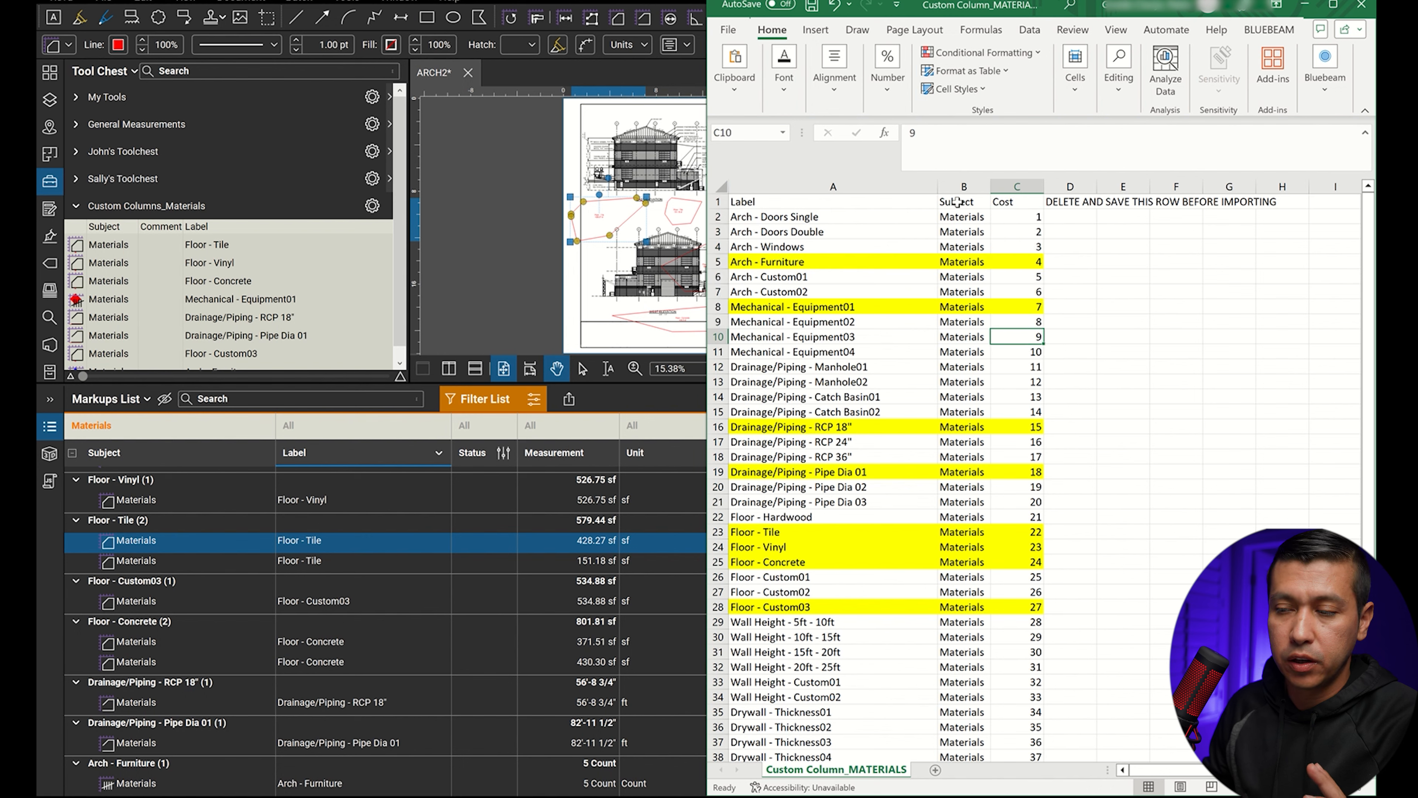
{"action": "left_click_drag", "start_coordinate": [959, 223], "coordinate": [961, 323]}
{"action": "left_click_drag", "start_coordinate": [962, 202], "coordinate": [963, 317]}
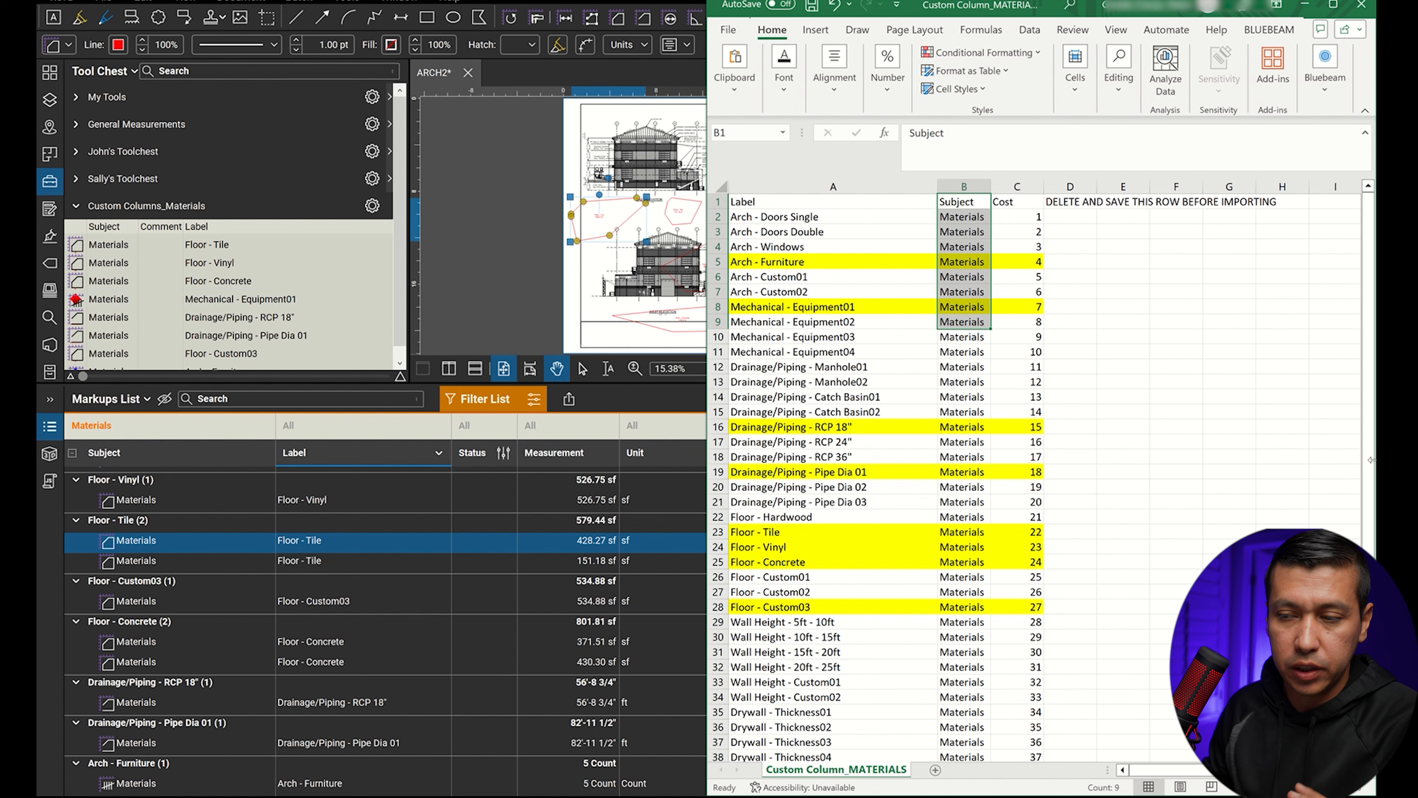
Delete the header row of the materials spreadsheet and save the file.
{"action": "right_click", "coordinate": [717, 202]}
{"action": "left_click", "coordinate": [756, 385]}
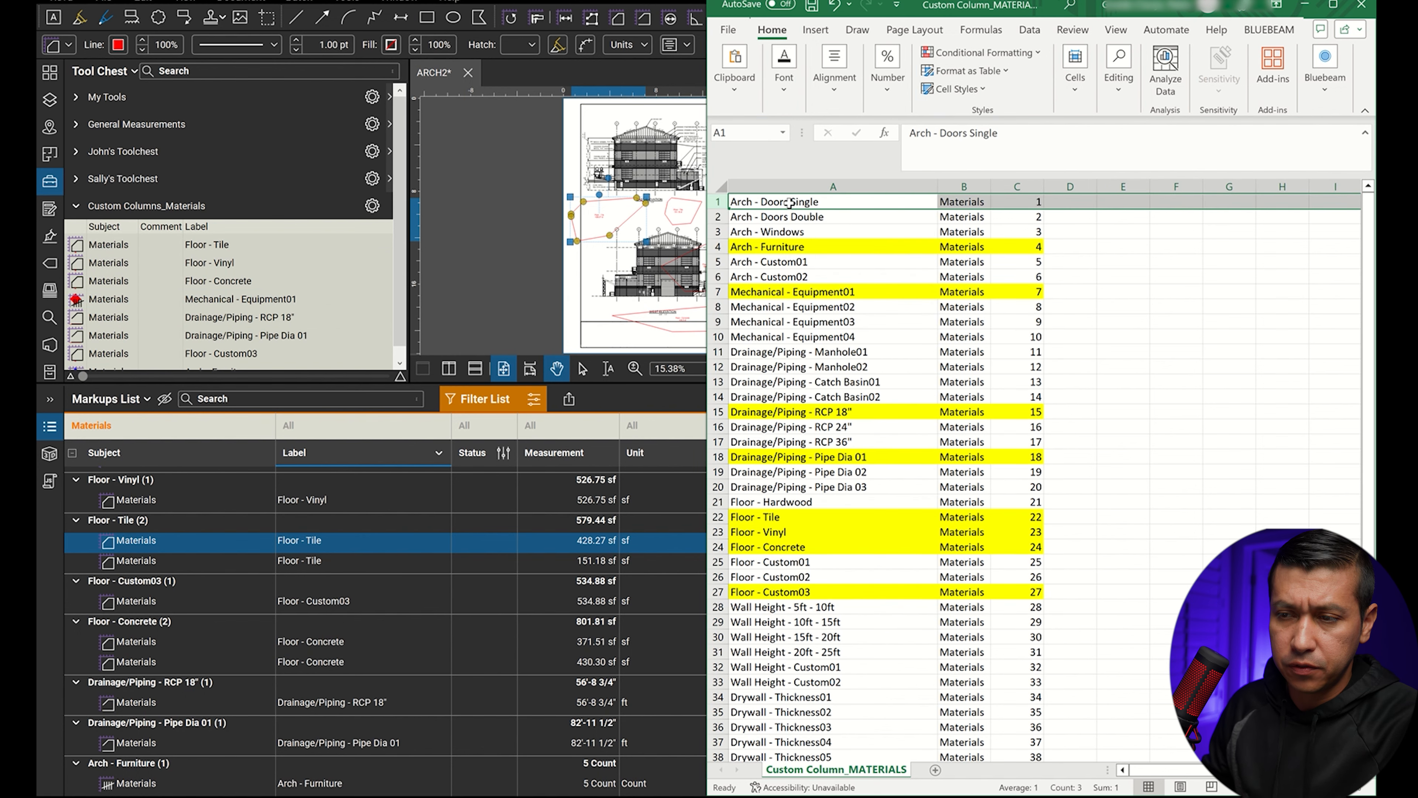
{"action": "left_click", "coordinate": [812, 6]}
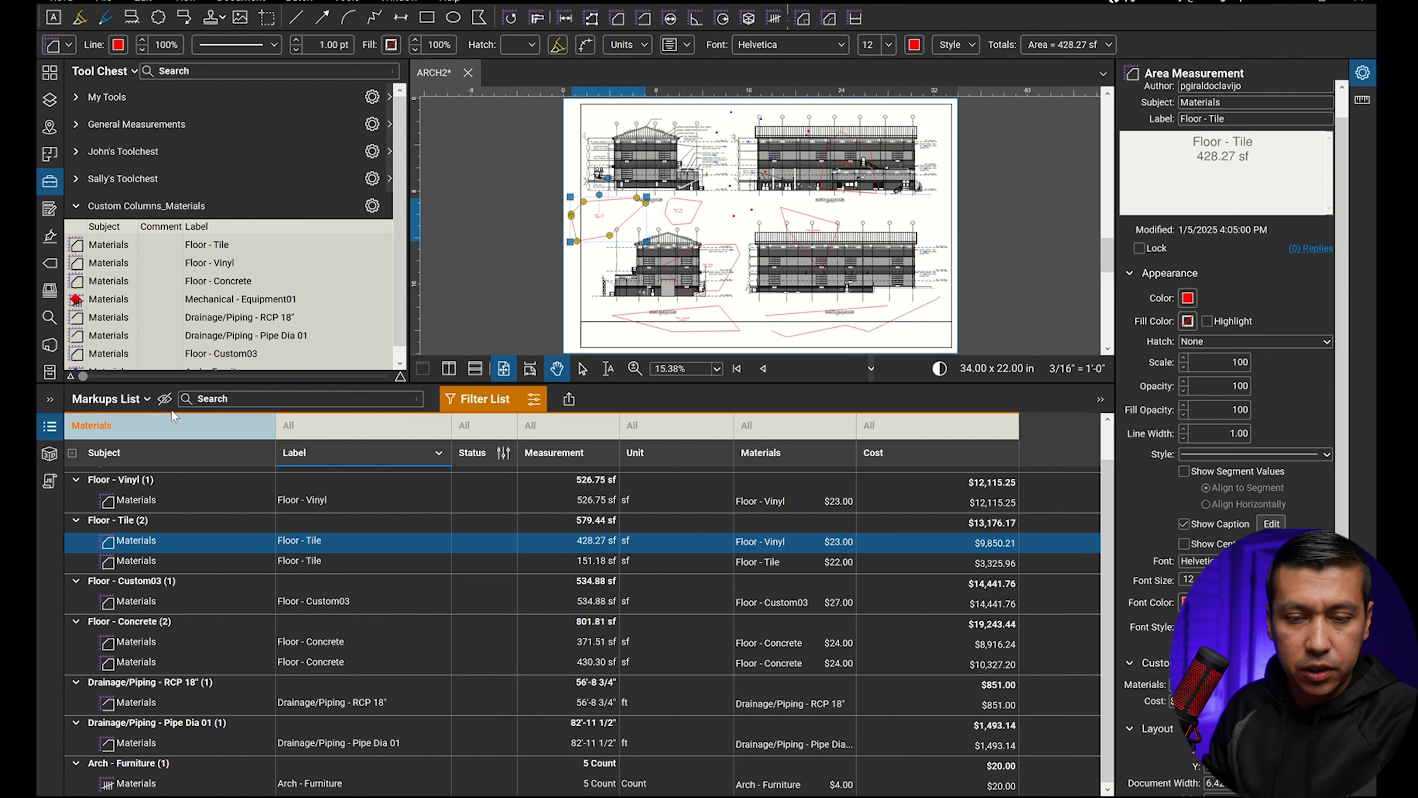
In Bluebeam, open the Materials custom column for modification and import Custom Column_MATERIALS.csv as its choice options.
{"action": "left_click", "coordinate": [144, 402]}
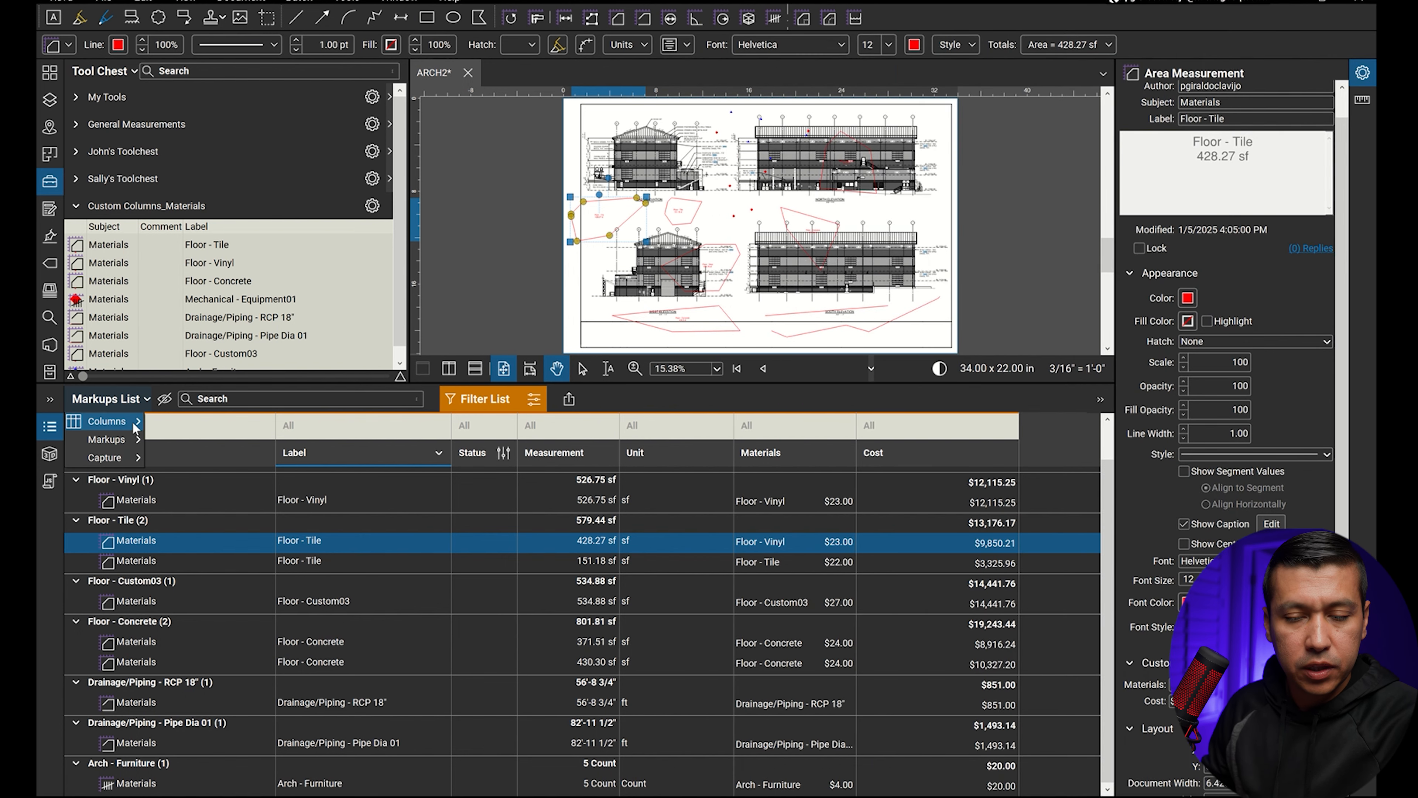
{"action": "mouse_move", "coordinate": [134, 427]}
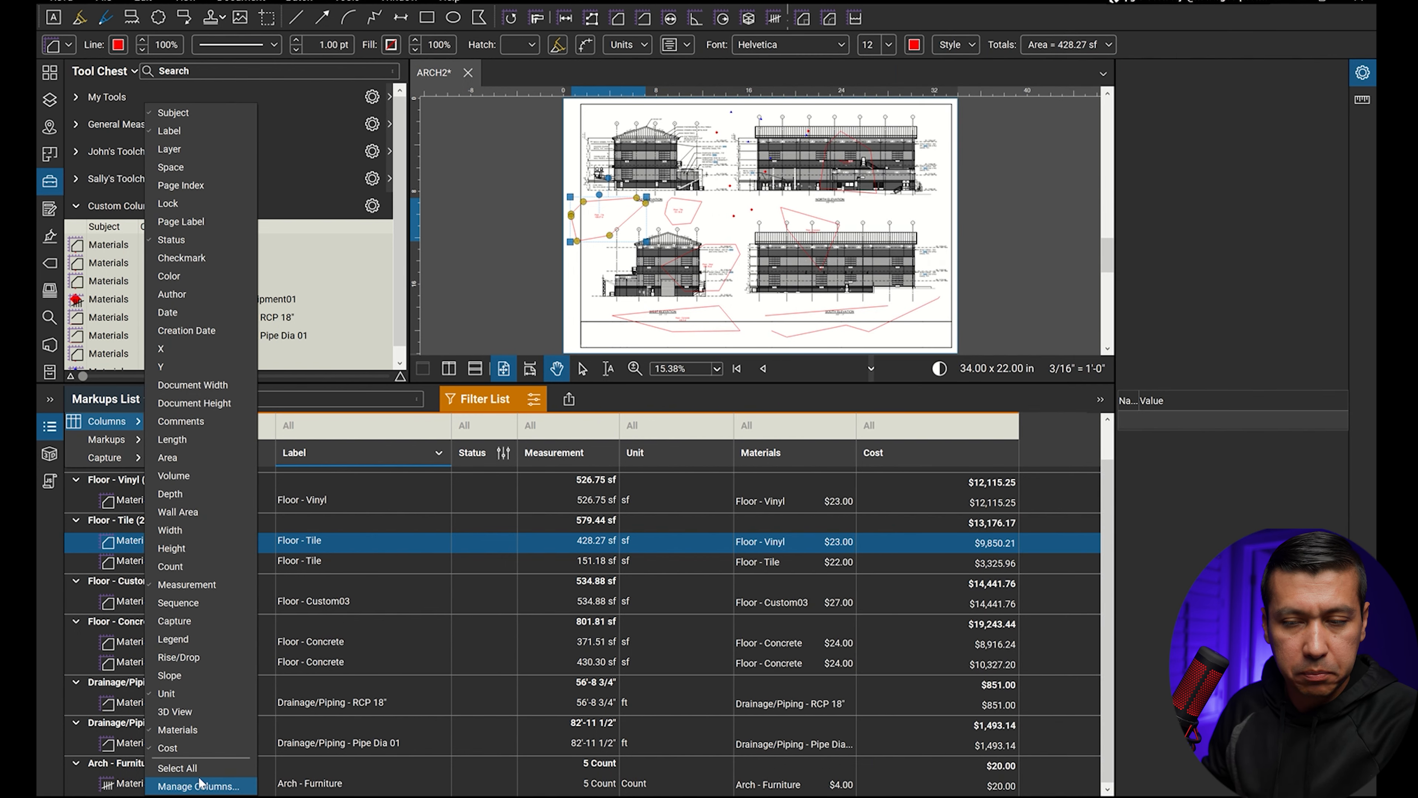
{"action": "left_click", "coordinate": [199, 787]}
{"action": "left_click", "coordinate": [622, 262]}
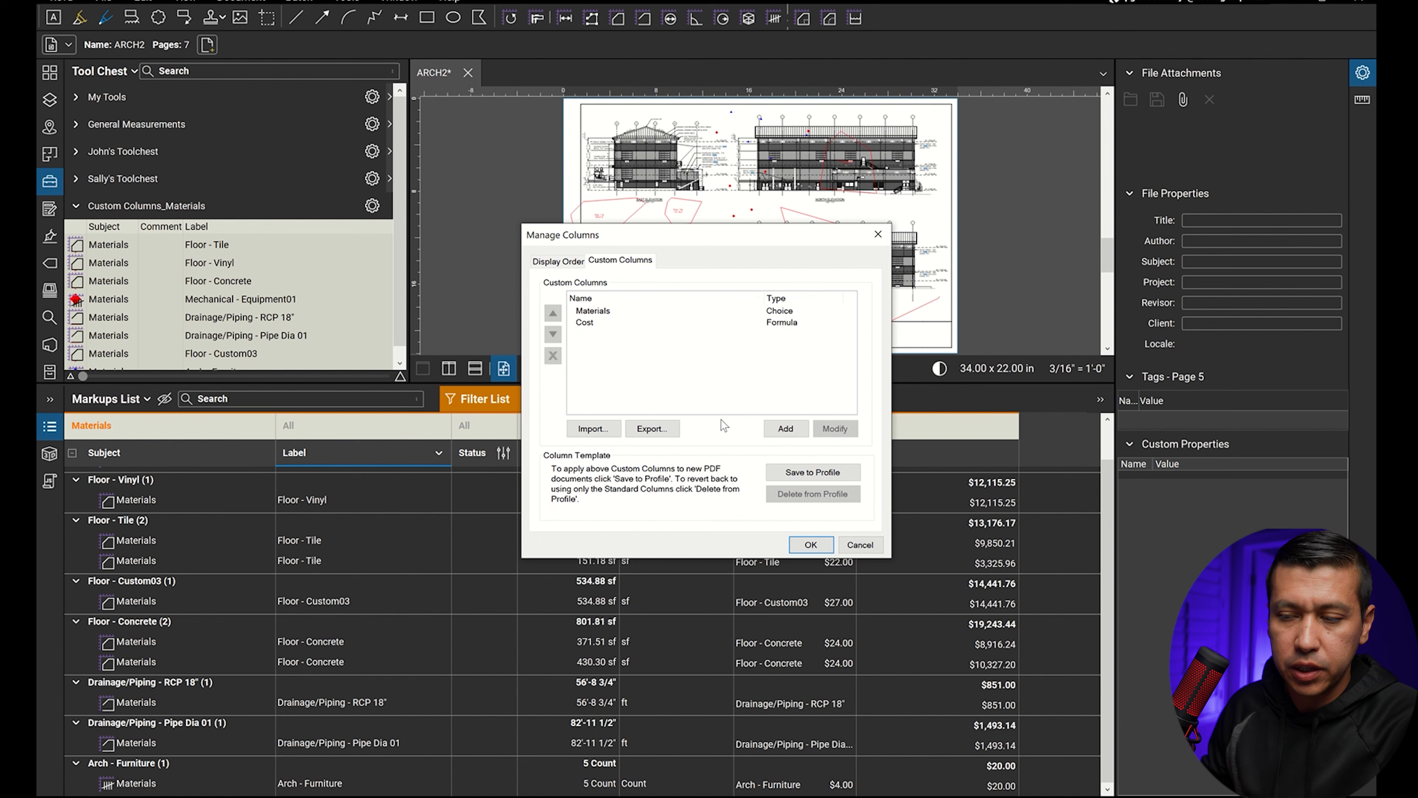
{"action": "left_click", "coordinate": [698, 311]}
{"action": "left_click", "coordinate": [835, 428]}
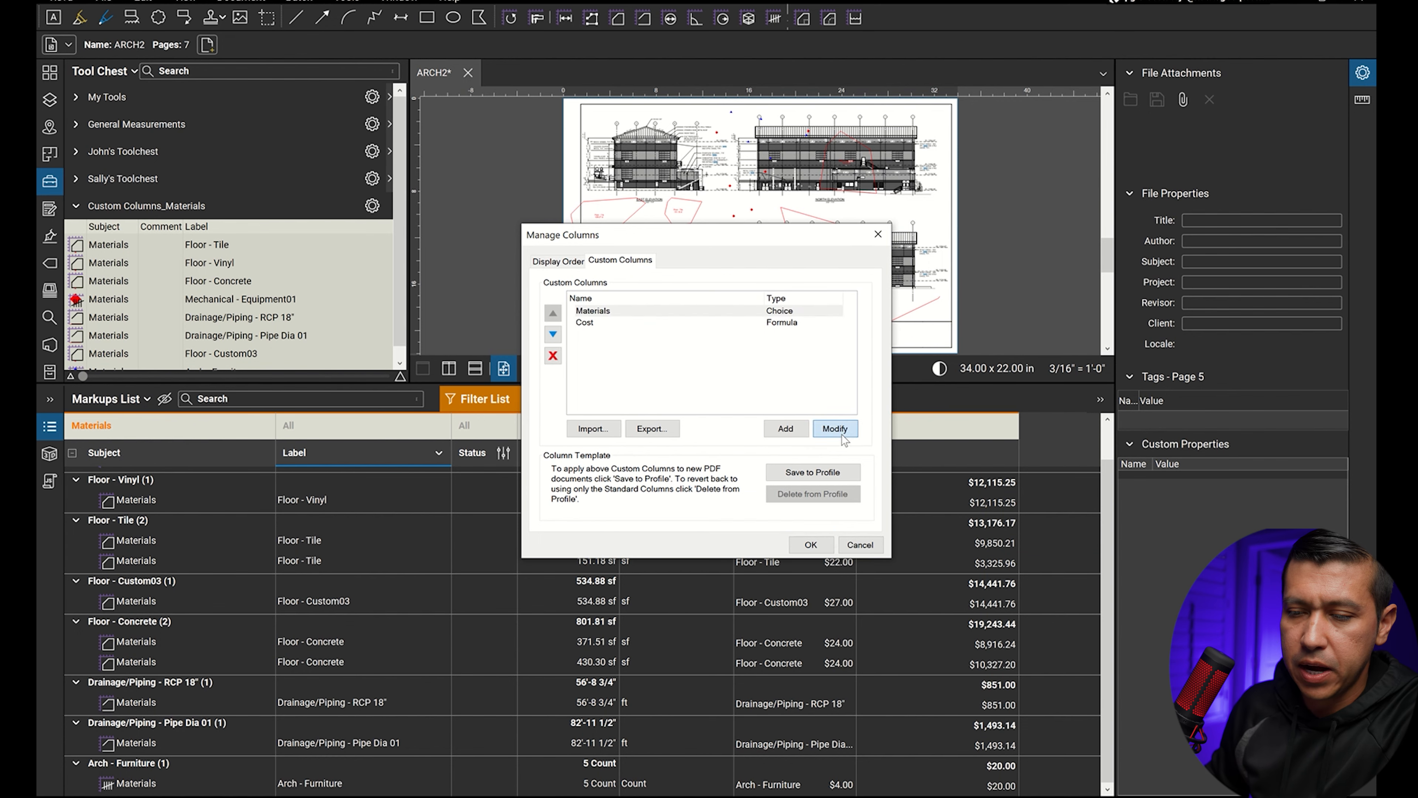
{"action": "left_click", "coordinate": [607, 363]}
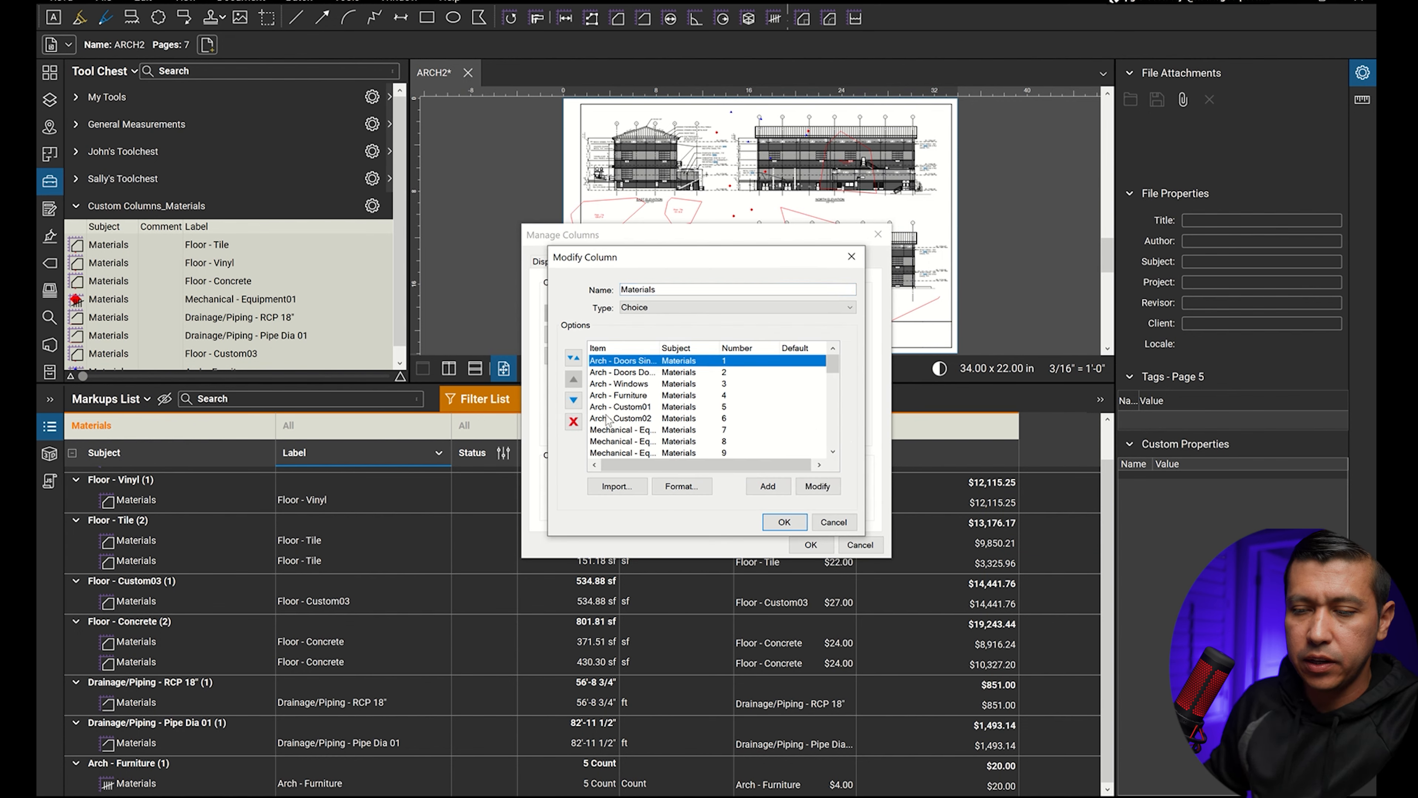
{"action": "left_click", "coordinate": [617, 487]}
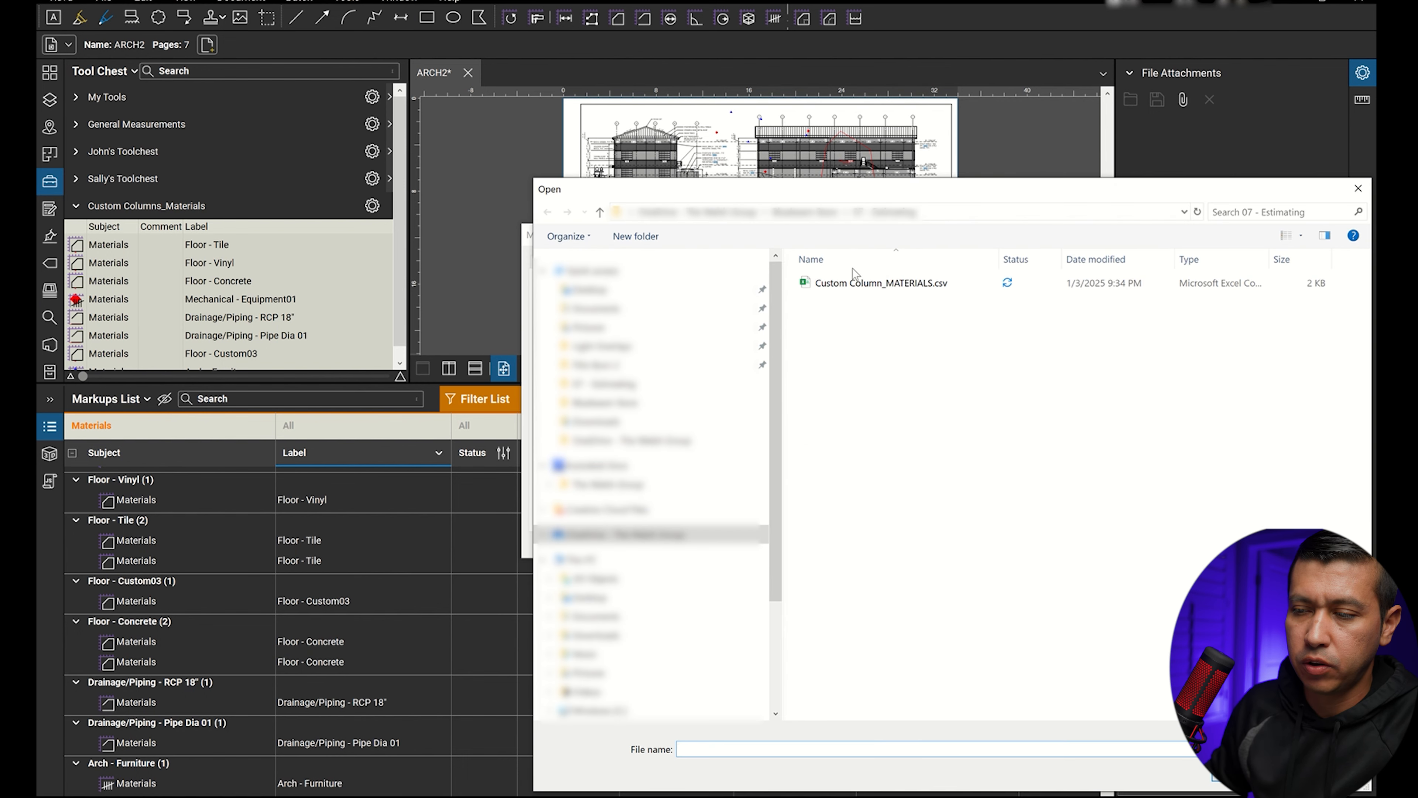
{"action": "left_click", "coordinate": [856, 282]}
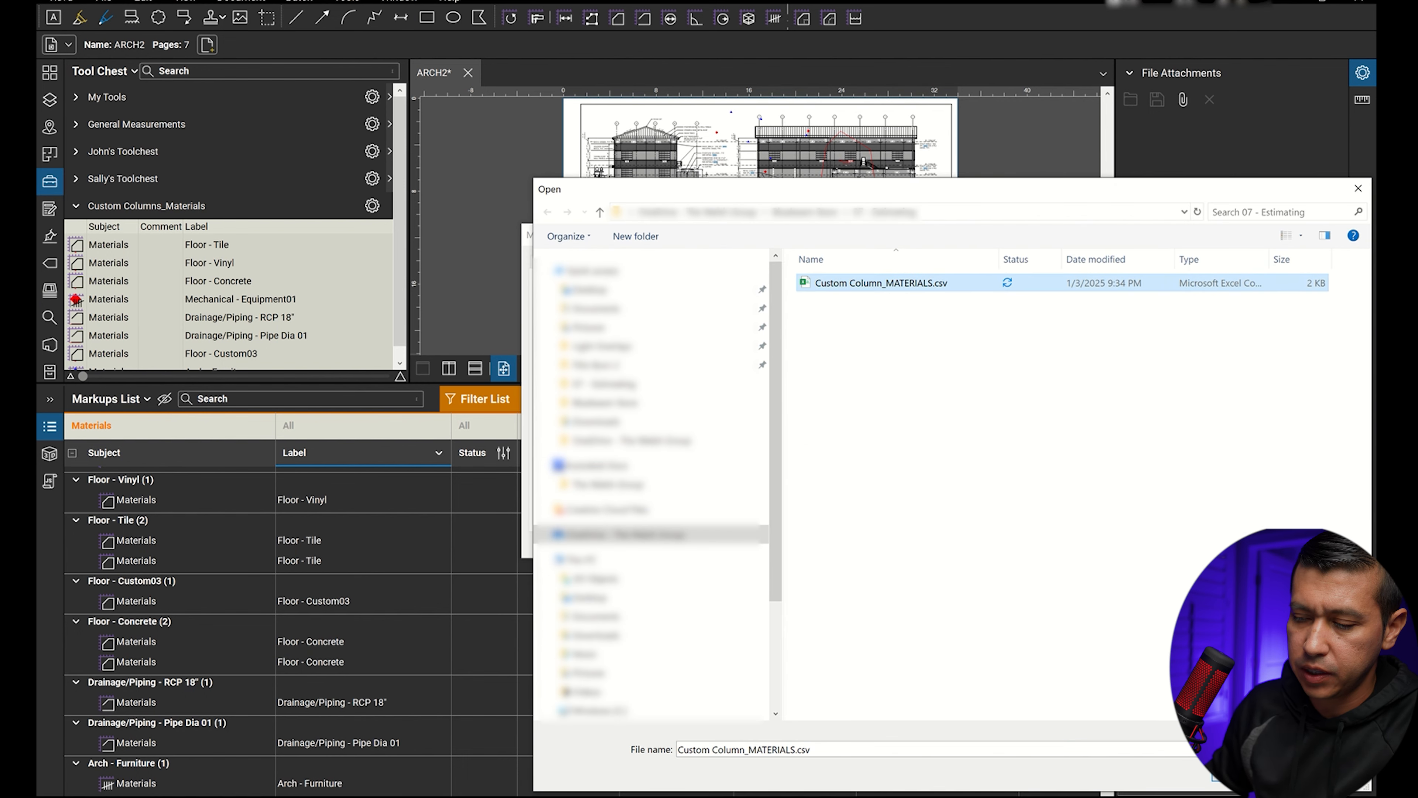
{"action": "left_click", "coordinate": [1248, 777]}
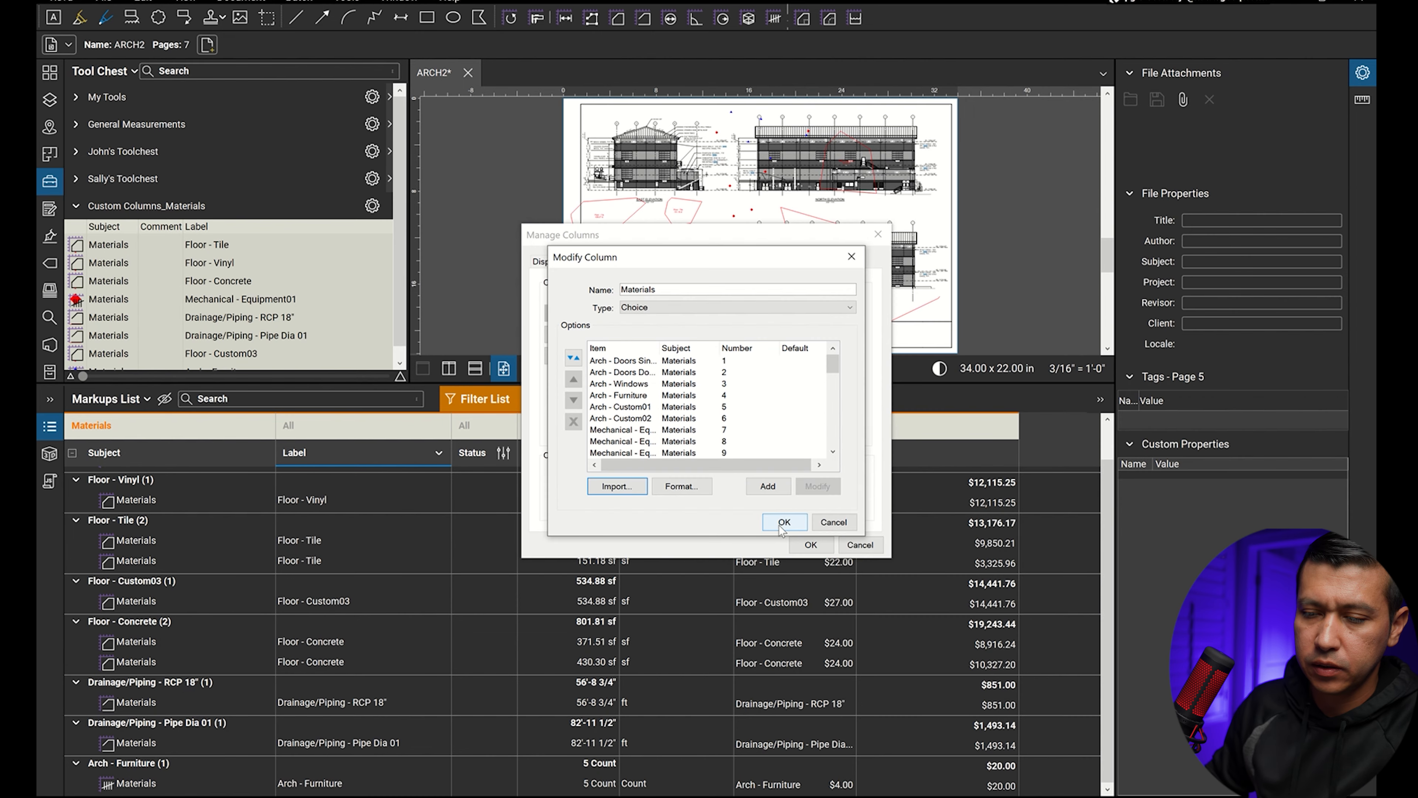
Format the Materials column's numbers as Currency with 2 decimal places and the Dollar ($) symbol, and accept the column changes.
{"action": "left_click", "coordinate": [682, 487]}
{"action": "left_click", "coordinate": [677, 391]}
{"action": "left_click", "coordinate": [681, 408]}
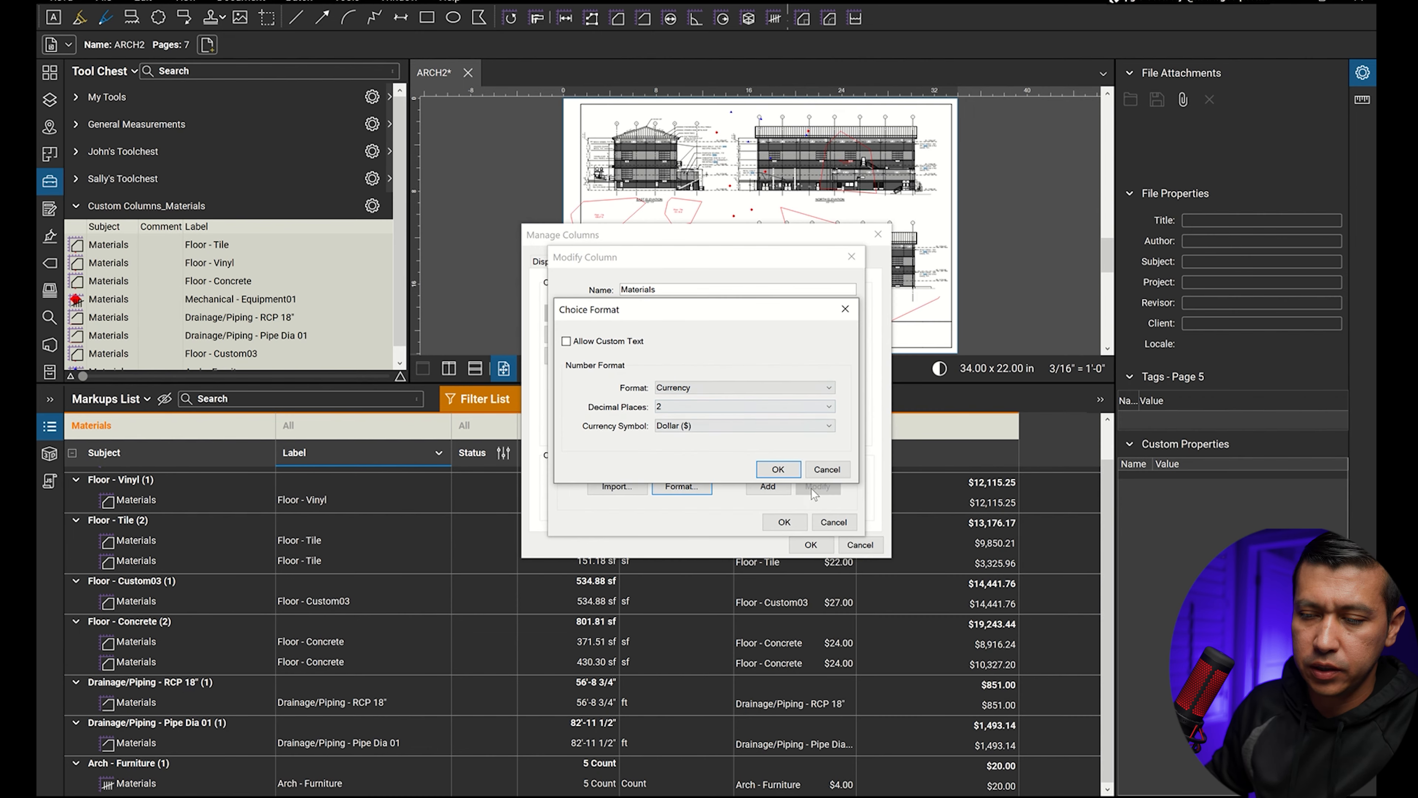
{"action": "left_click", "coordinate": [778, 469]}
{"action": "left_click", "coordinate": [784, 522]}
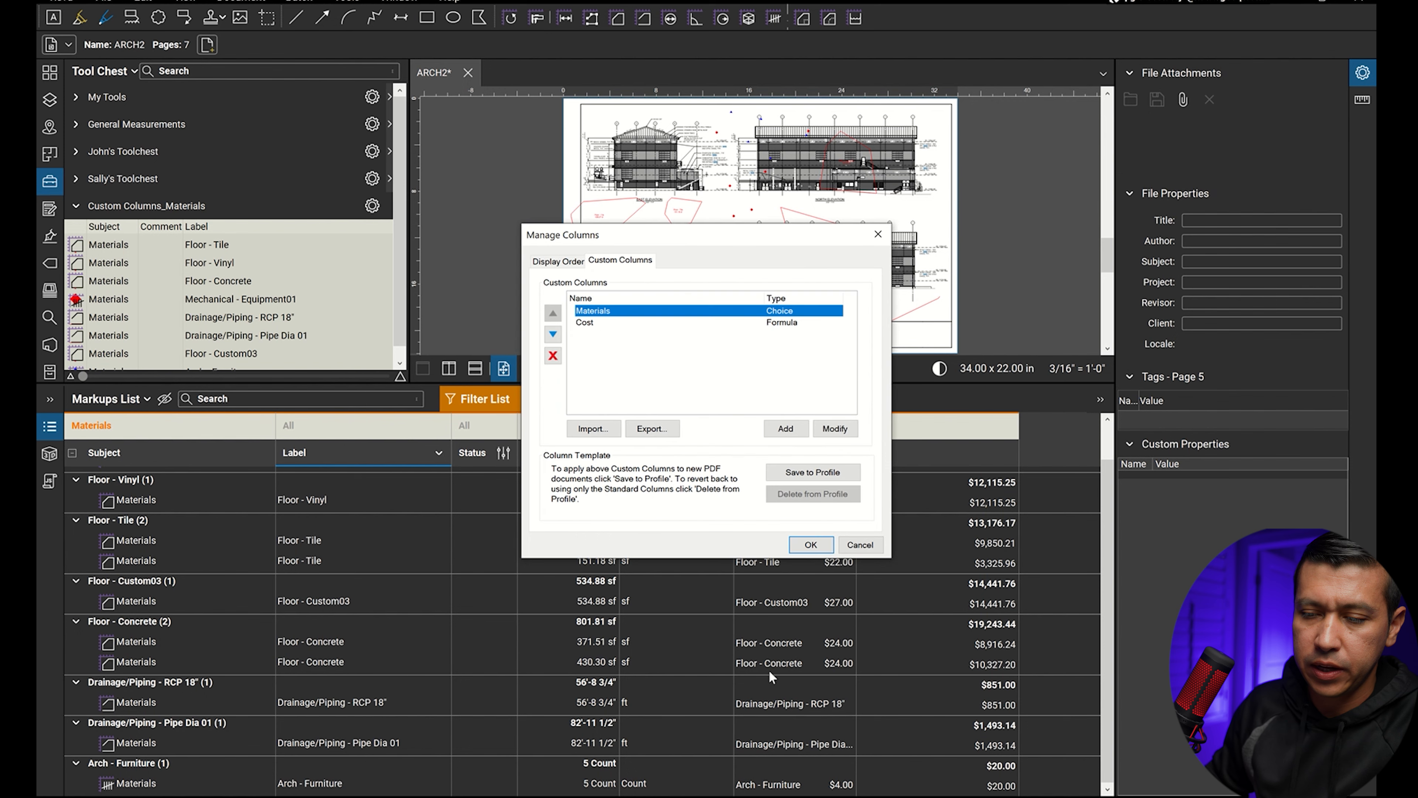
{"action": "left_click", "coordinate": [808, 543]}
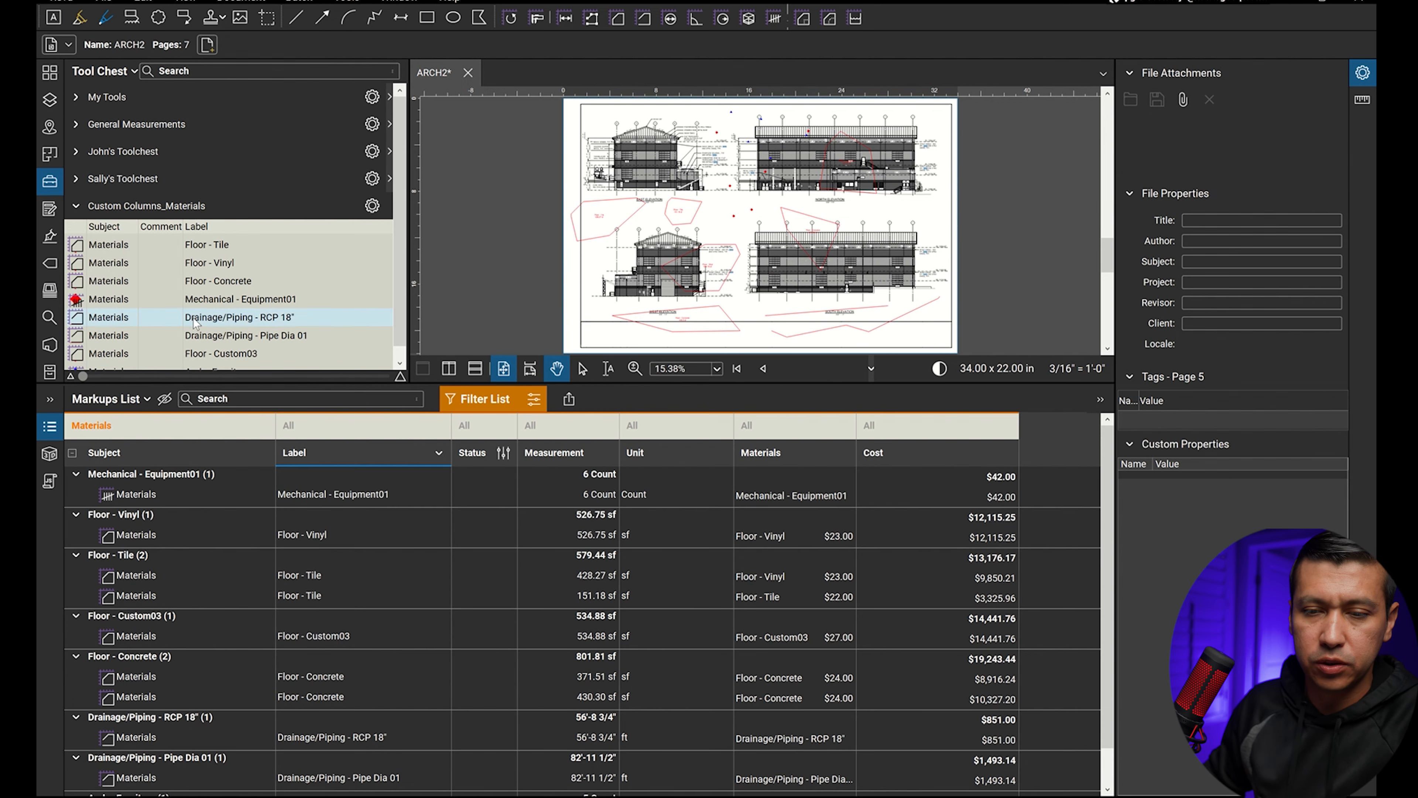
Sort the Markups List by Cost in ascending order.
{"action": "left_click", "coordinate": [893, 452]}
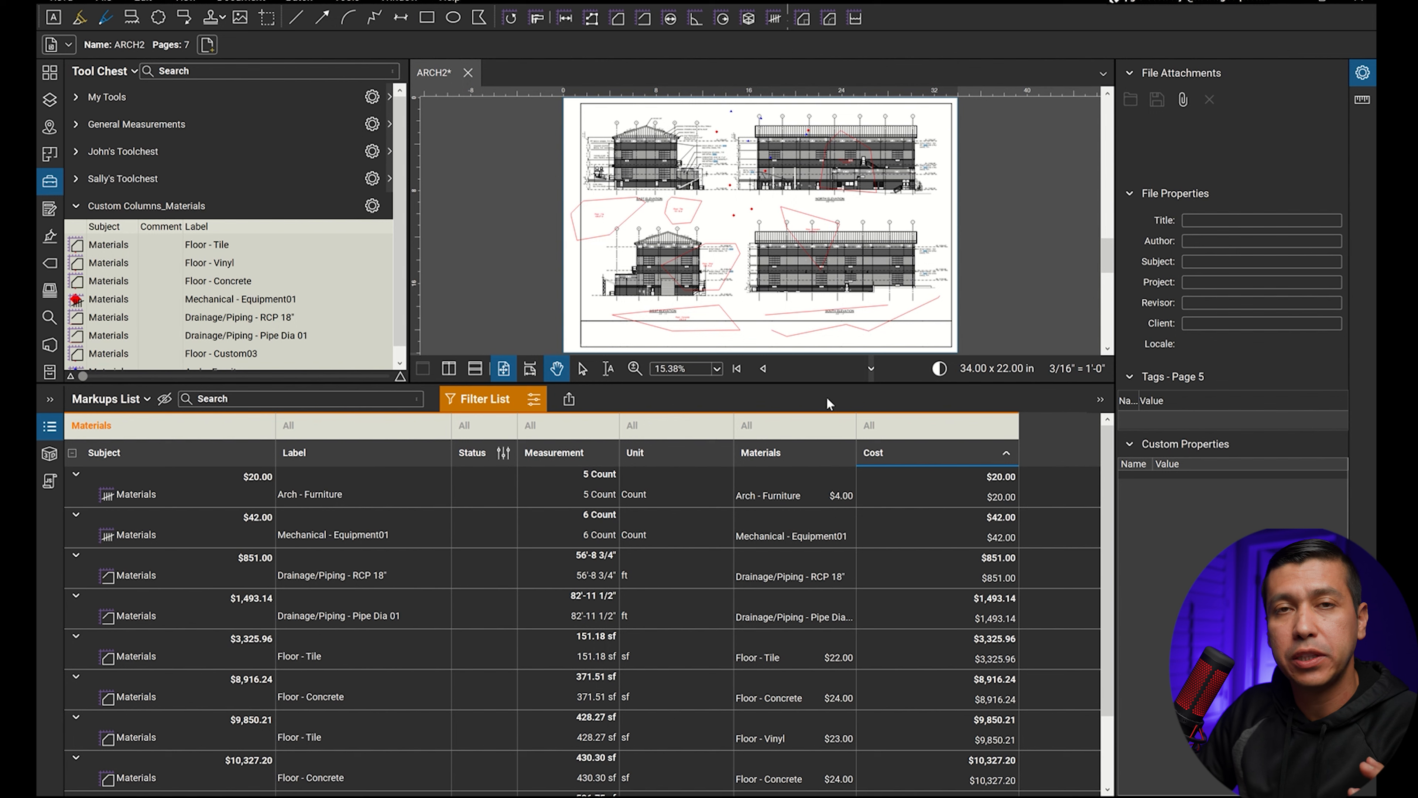